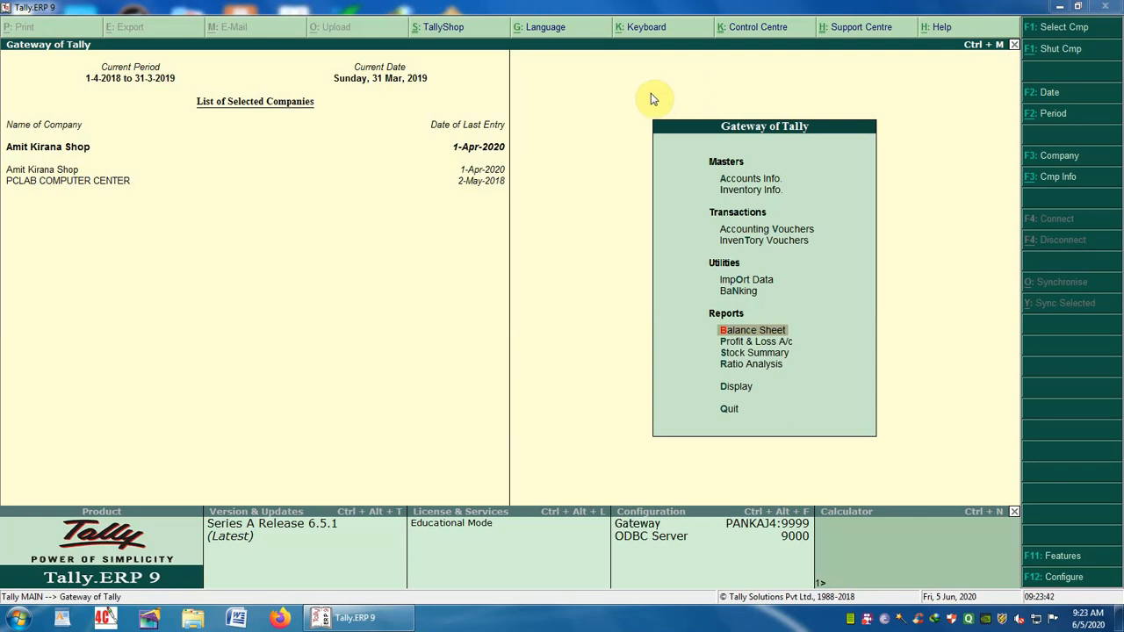
- Open accounting voucher entry for Amit Kirana Shop and change the voucher type to Journal
left_click(740, 230)
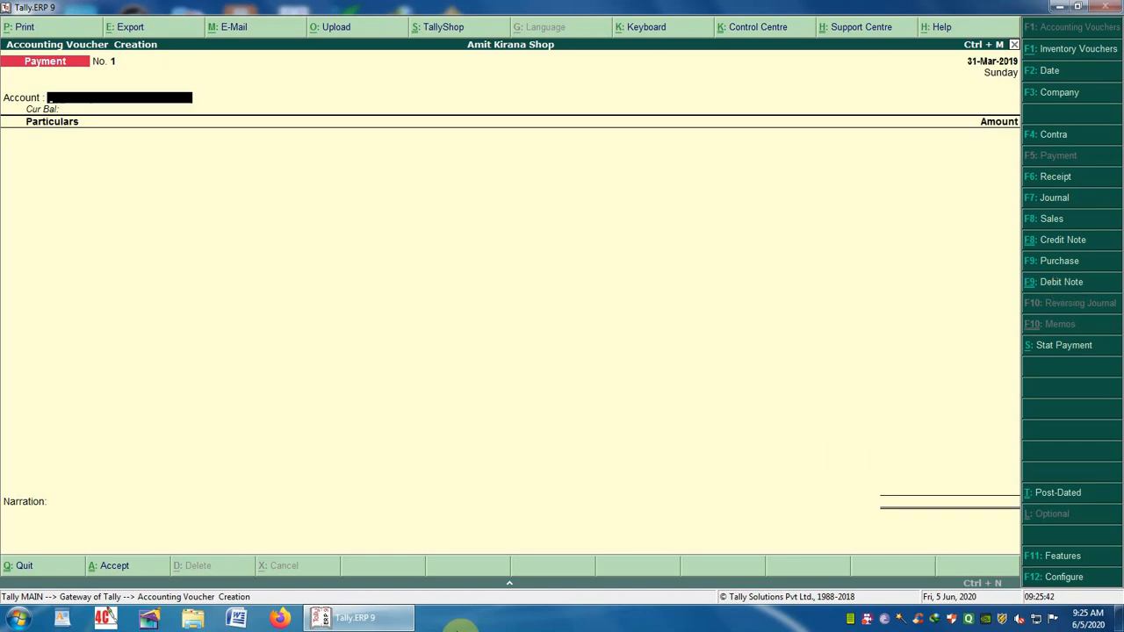
key("Escape")
key("Return")
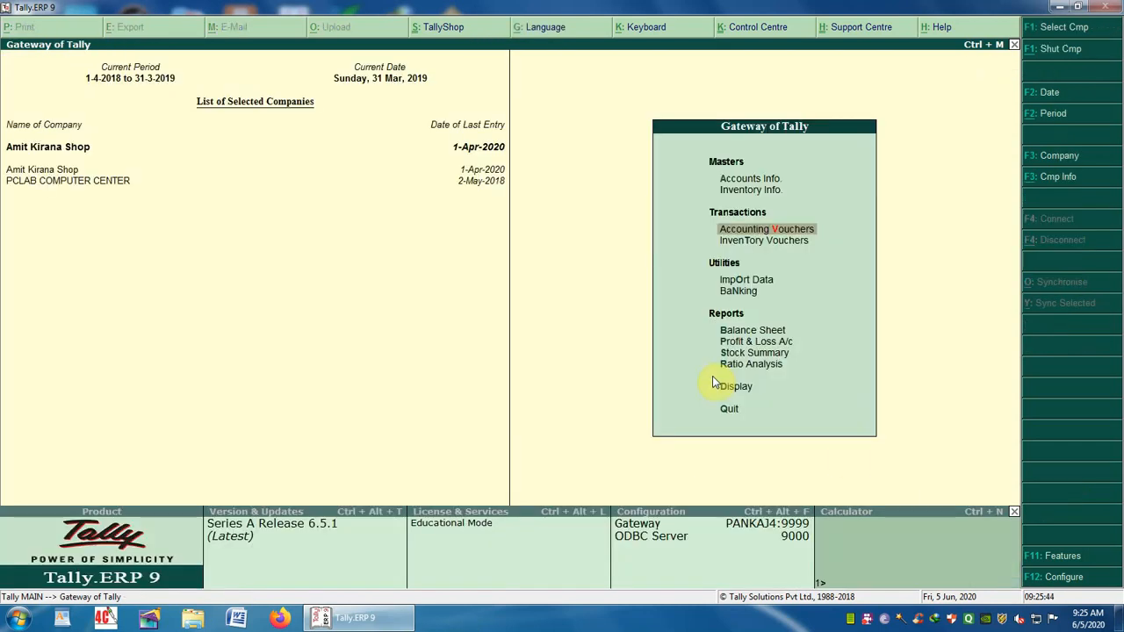
key("Return")
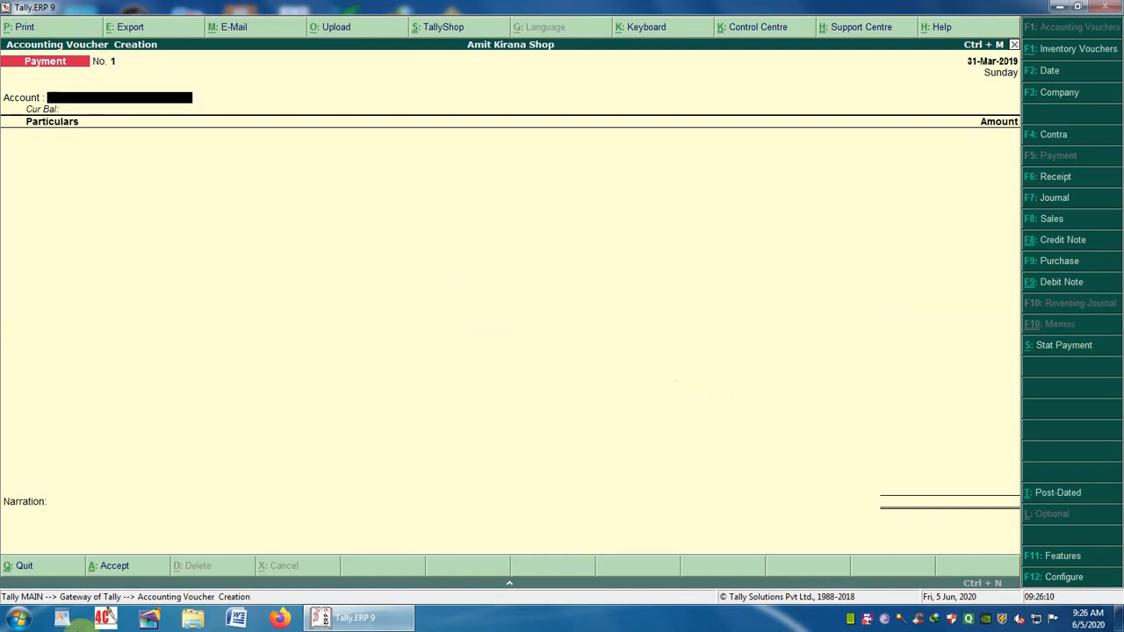
left_click(1040, 202)
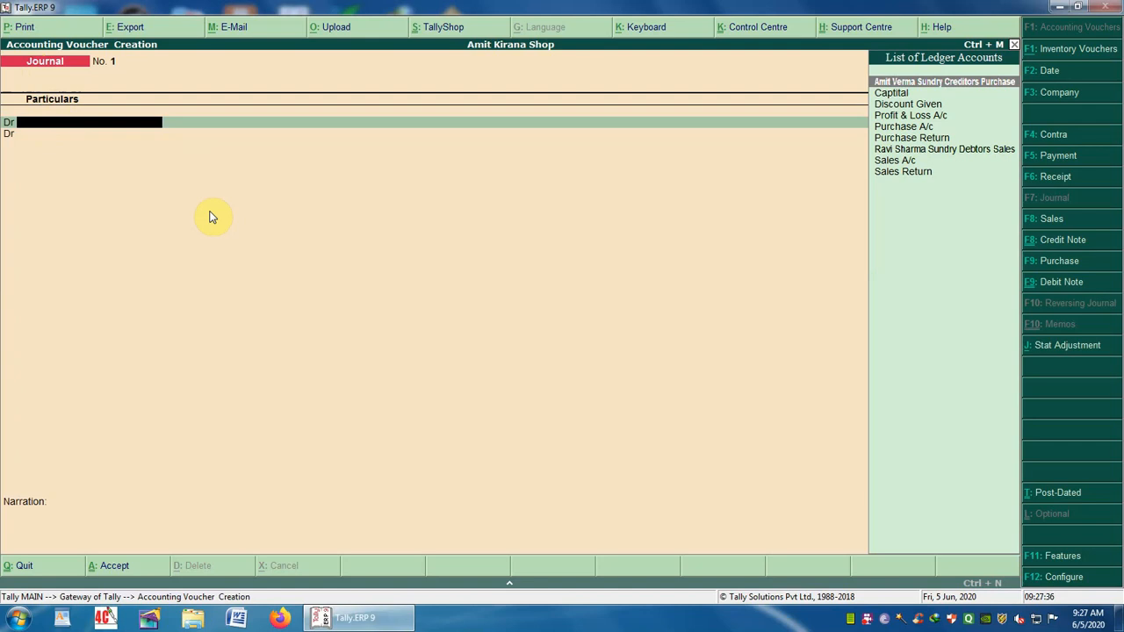
- Start a new ledger from the debit line, name it Motorcycle A/c and place it under Fixed Assets
key("alt+c")
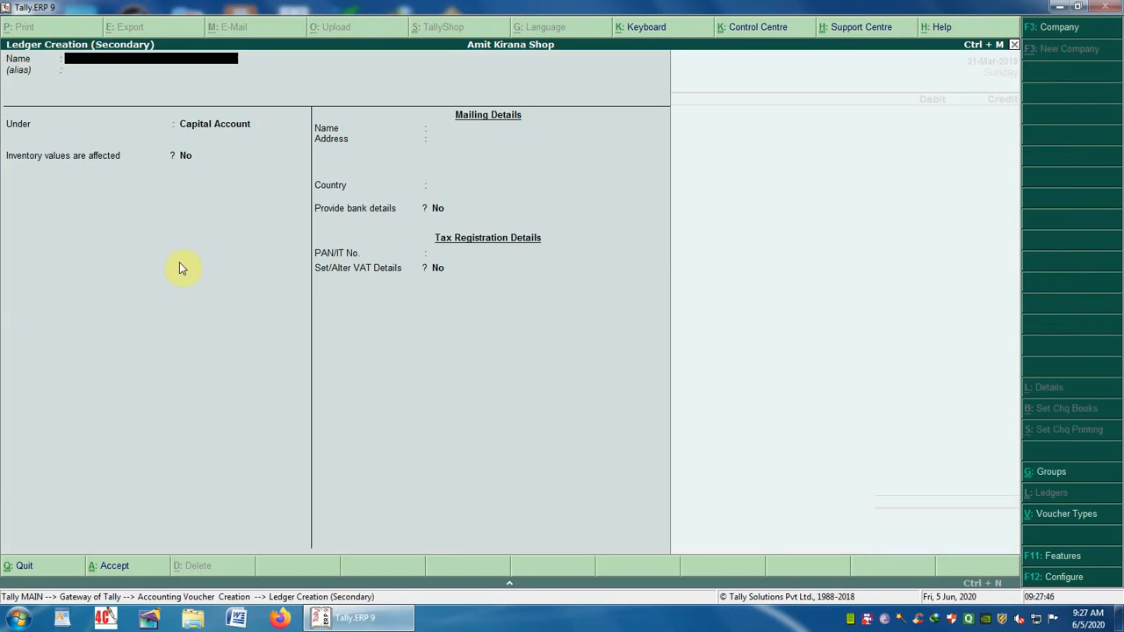
type("Motorcycle A/c")
key("Return")
key("Return")
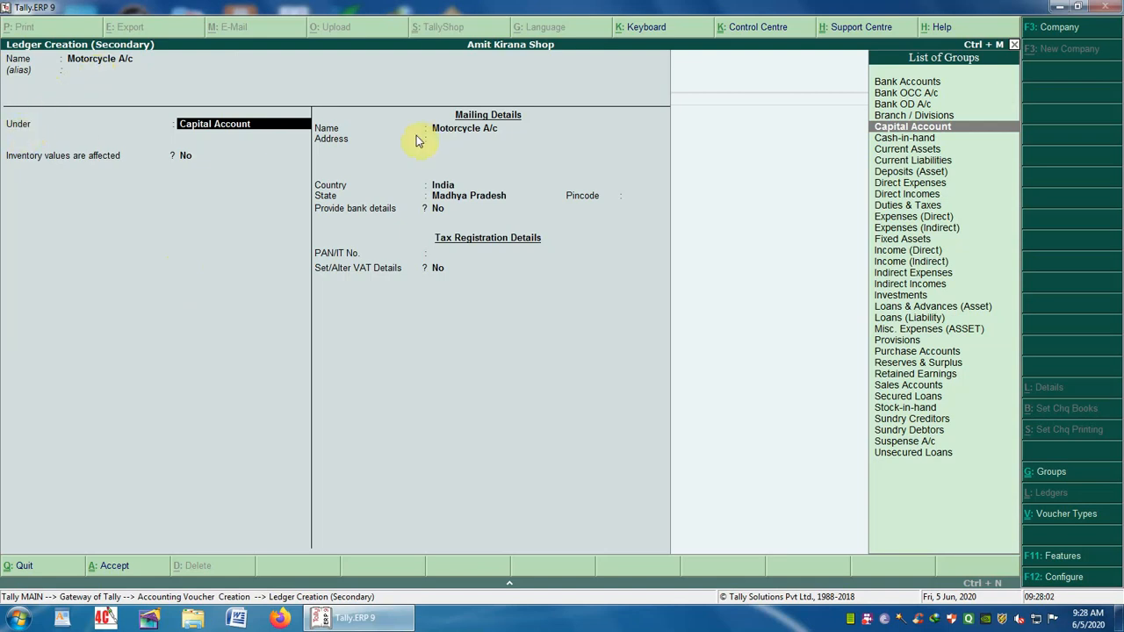
type("F")
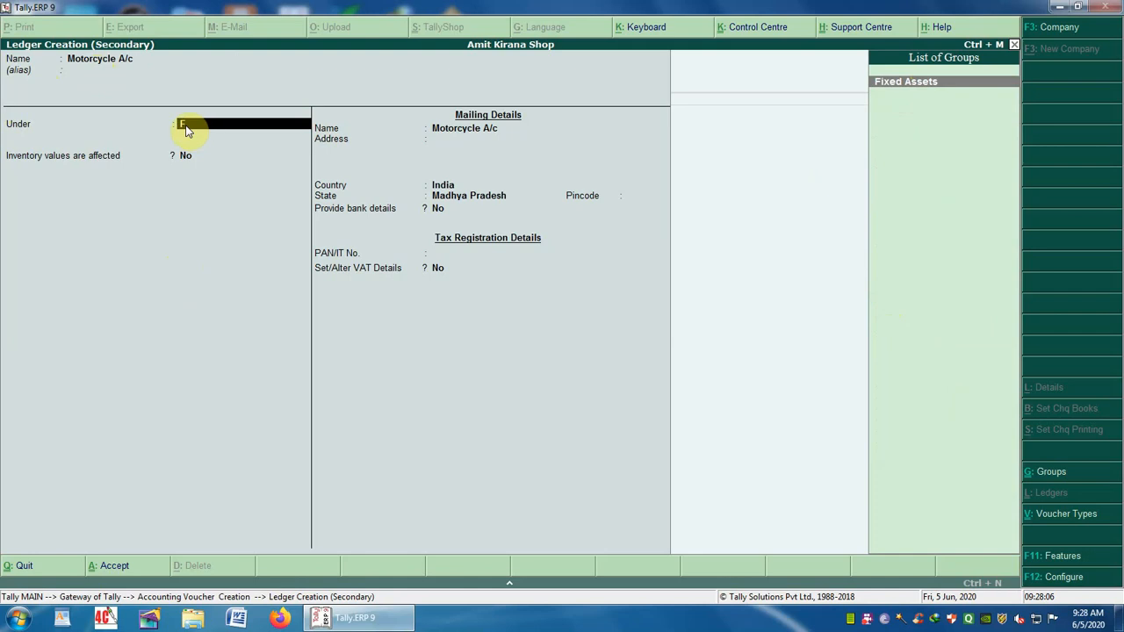
left_click(924, 93)
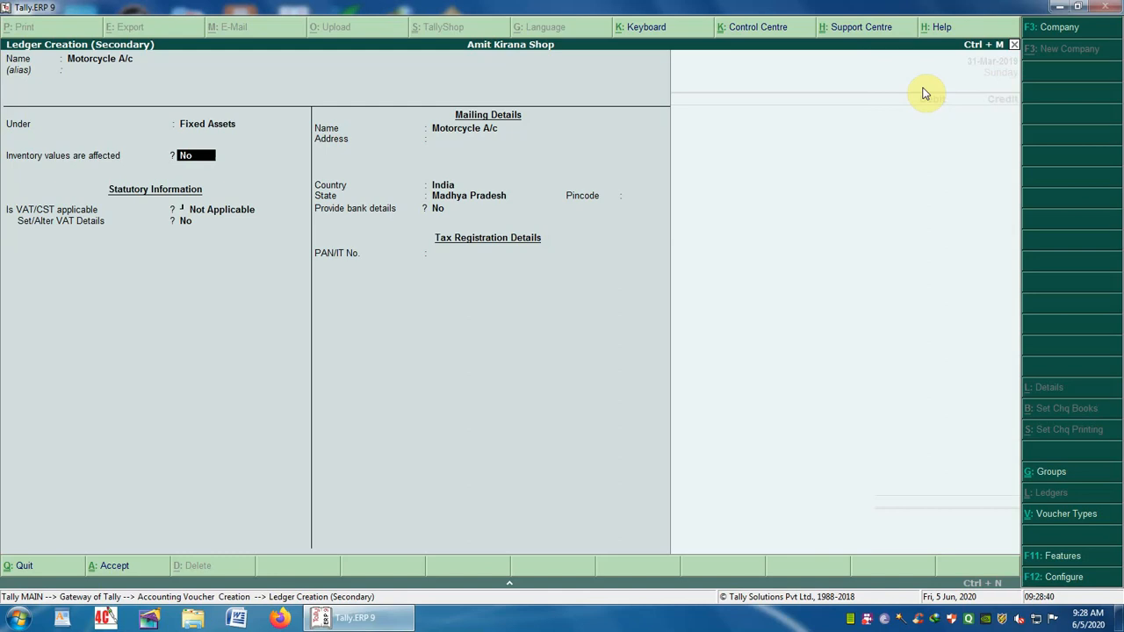
- Keep the default statutory, mailing and tax details and save the Motorcycle A/c ledger
key("Return")
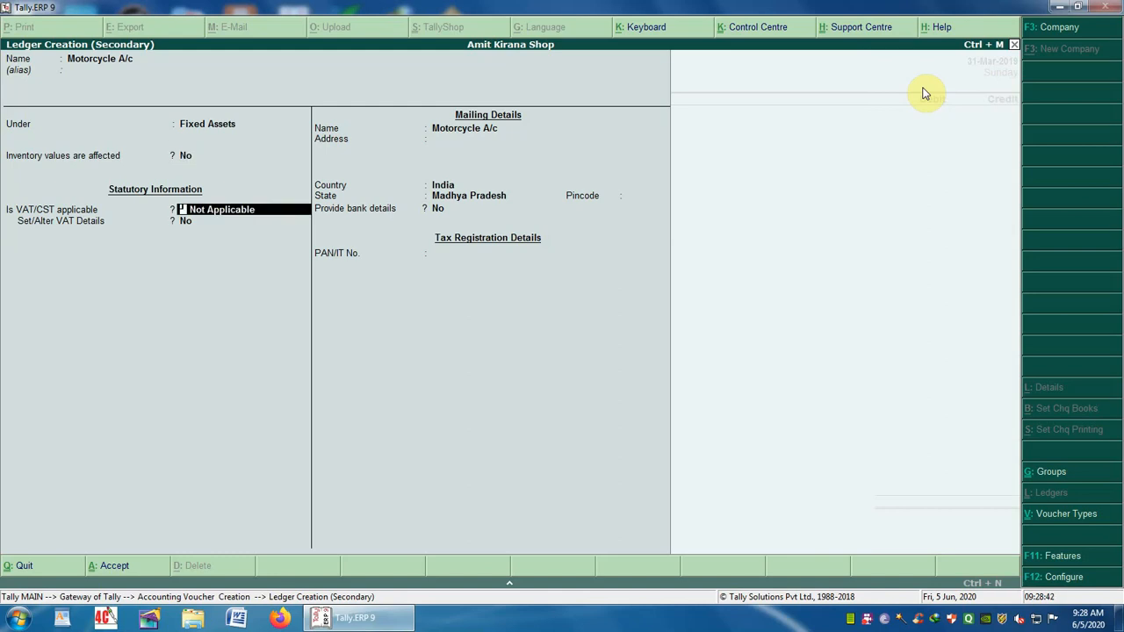
key("Return")
key("Return")
key("Return")
key("Return")
key("Return")
key("Return")
key("Return")
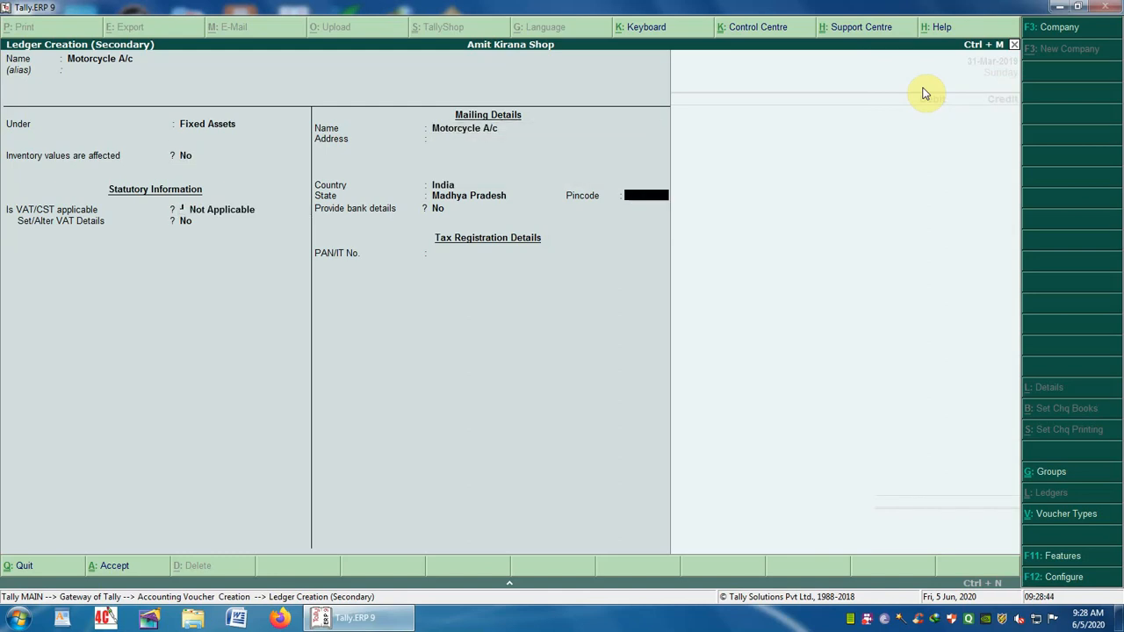
key("Return")
key("Return")
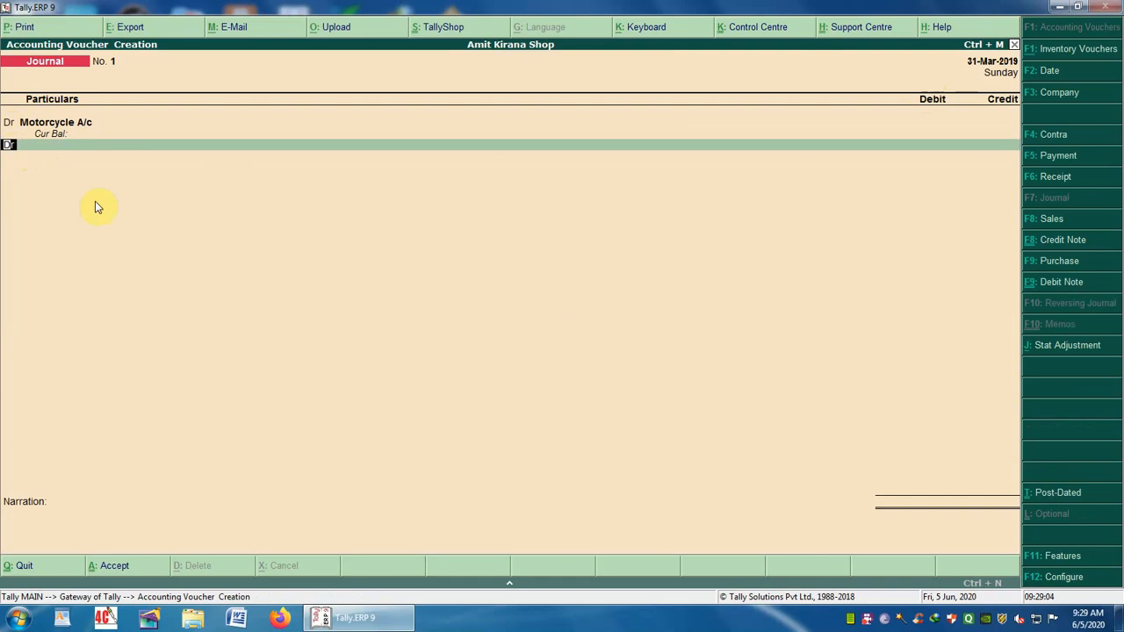
- Debit Motorcycle A/c with 5000 in the journal voucher
mouse_move(352, 622)
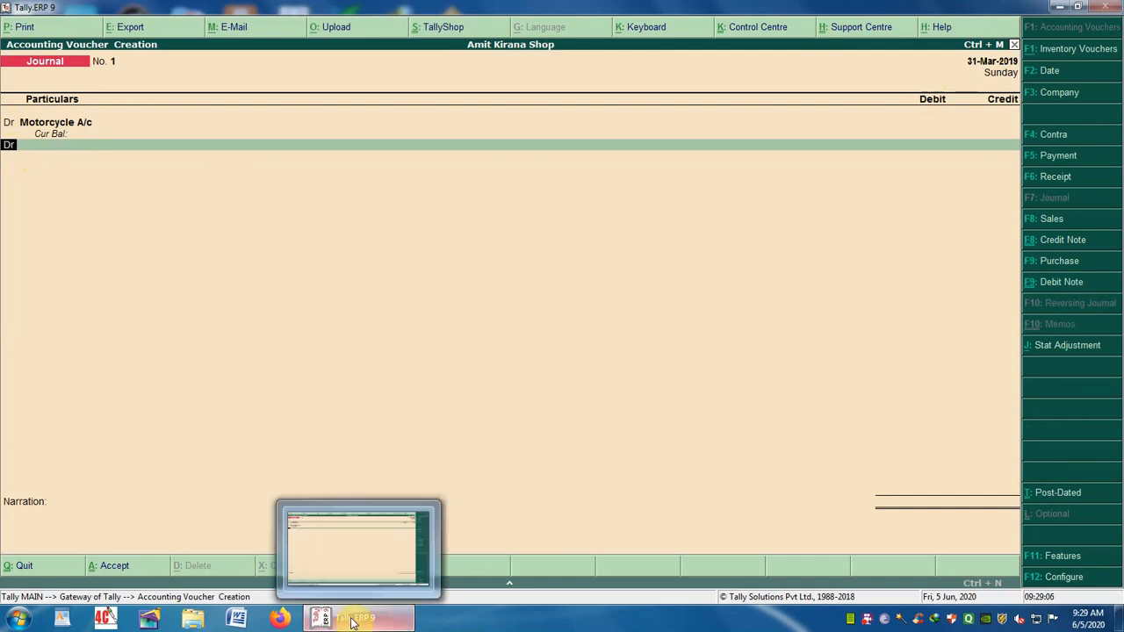
left_click(72, 130)
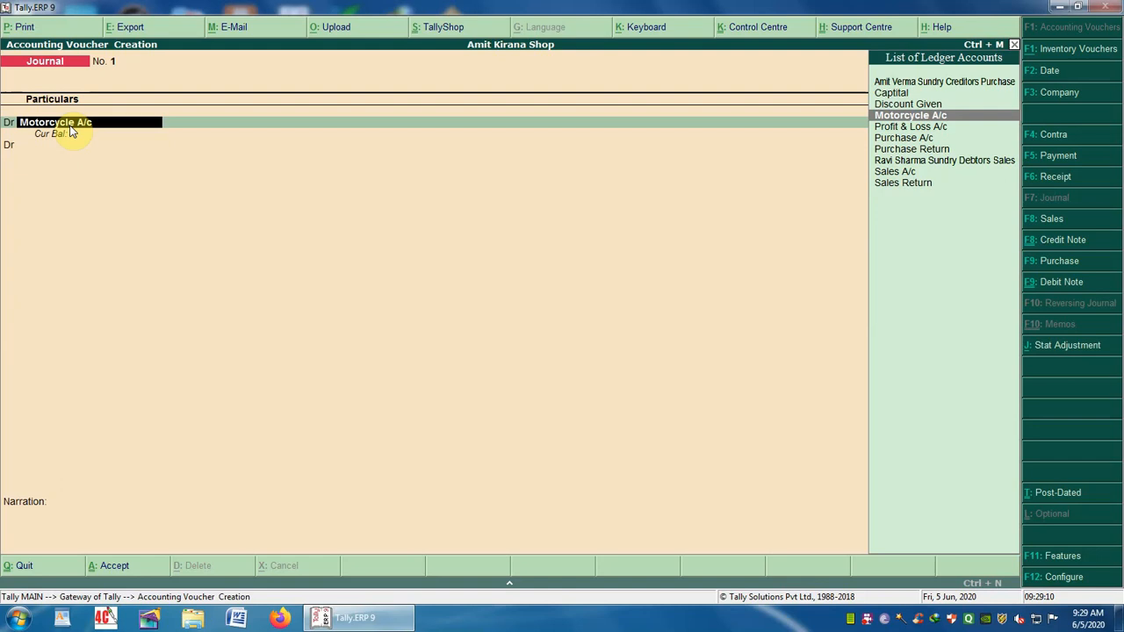
key("Return")
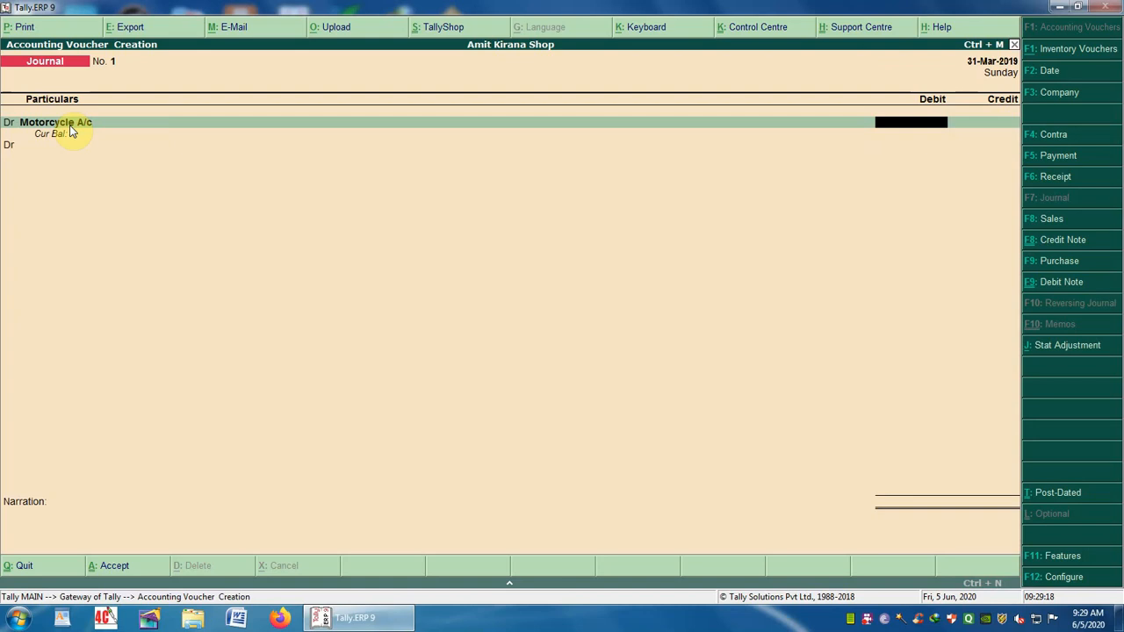
type("5000")
key("Return")
- Make the second line a credit and start a new ledger for it named Amit Honda under Current Liabilities
type("c")
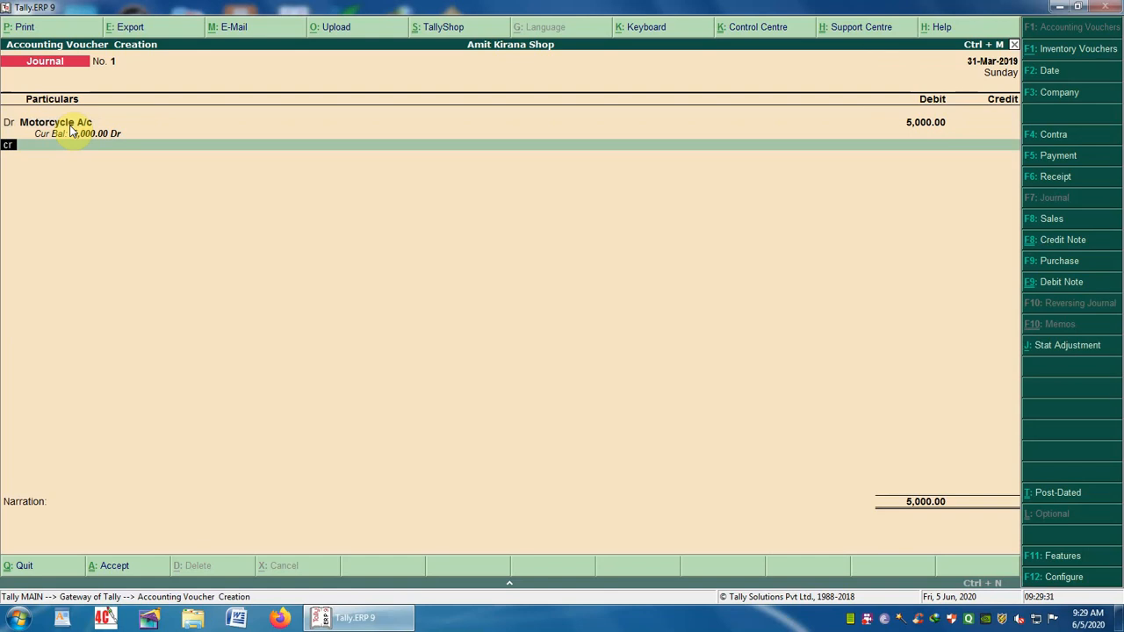
key("Return")
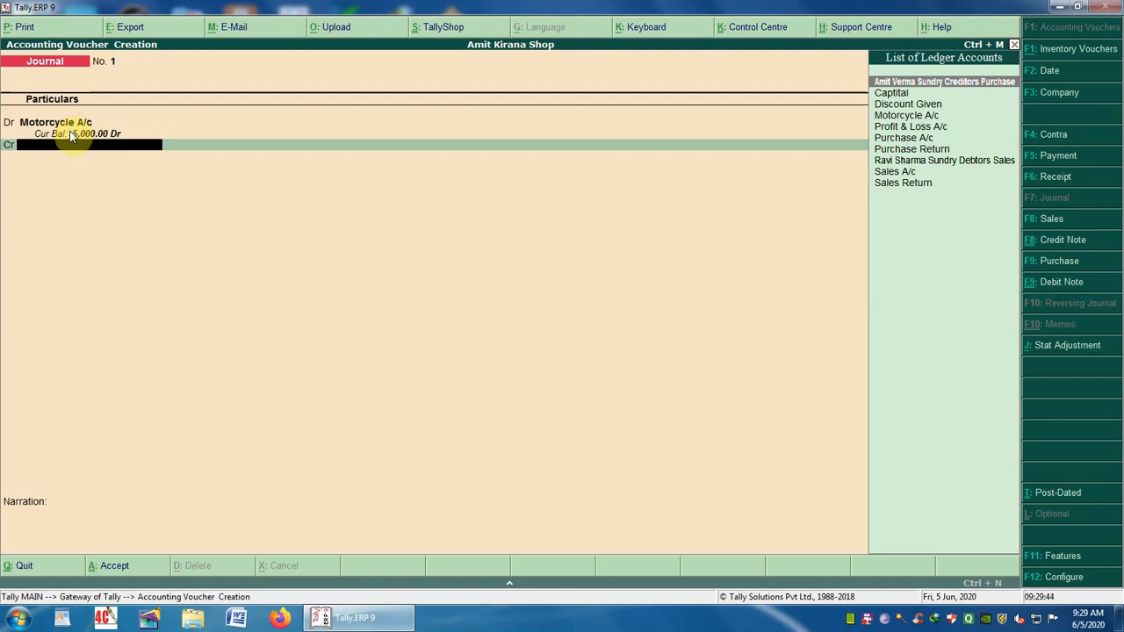
key("alt+c")
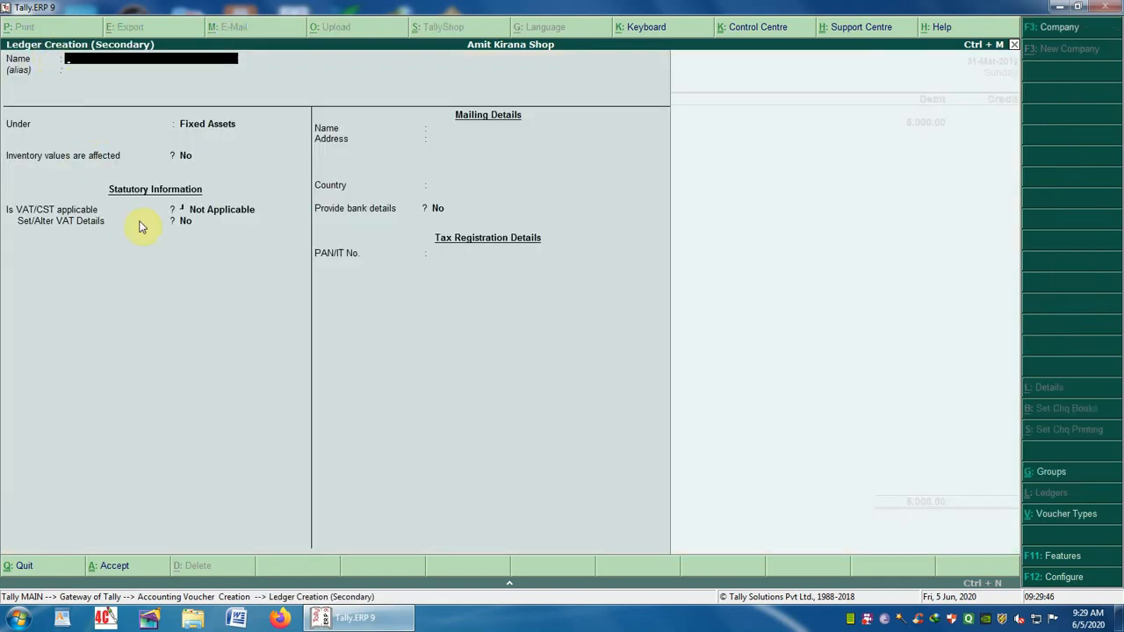
type("Amit Hond")
key("Return")
key("Return")
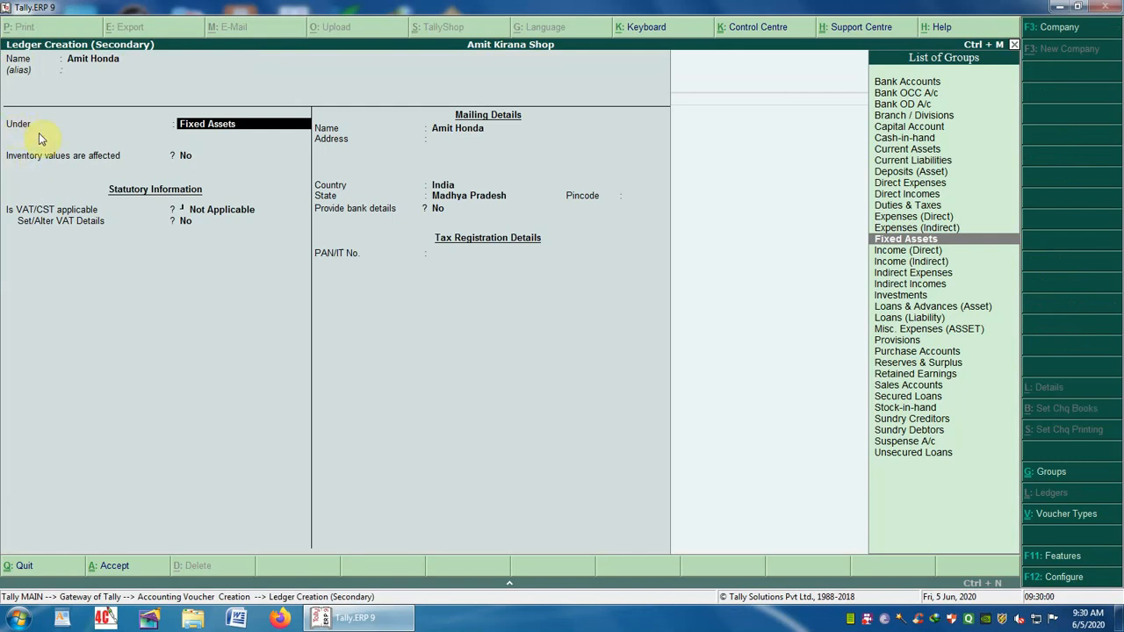
left_click(918, 162)
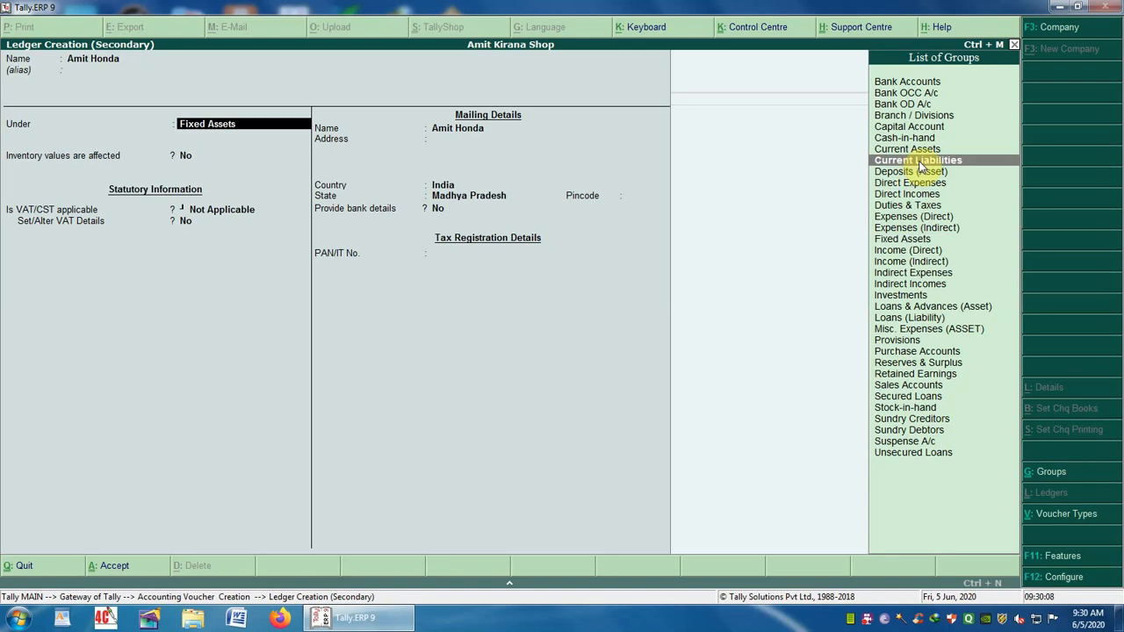
left_click(918, 164)
- Save the Amit Honda ledger with its default details and credit it with 5,000.00 in the voucher
key("Return")
key("Return")
key("Return")
key("Return")
key("Return")
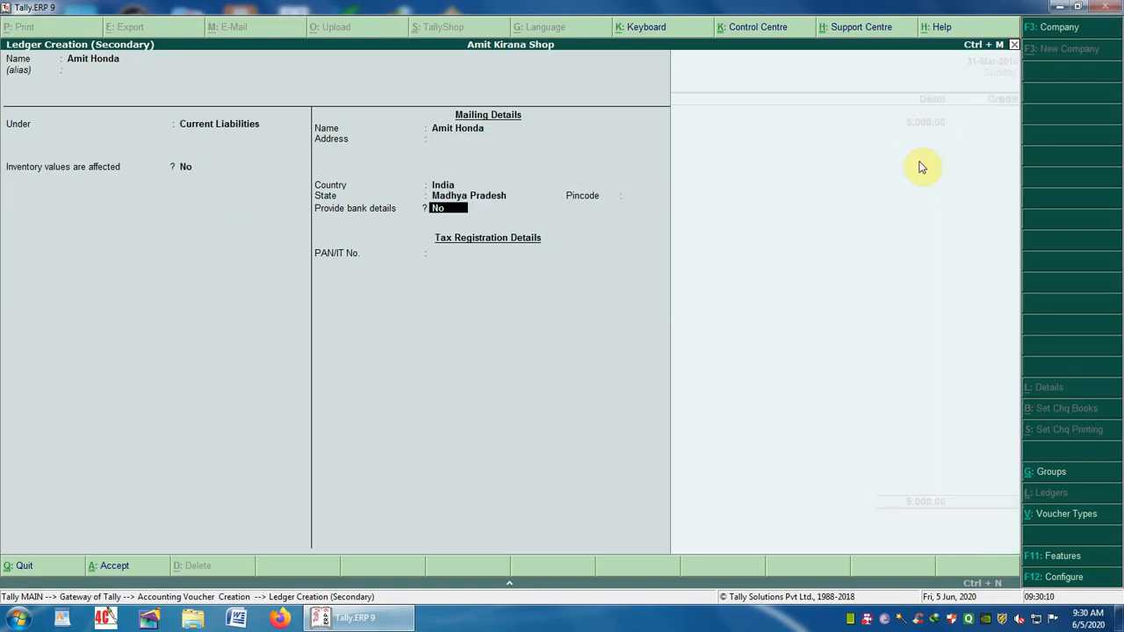
key("Return")
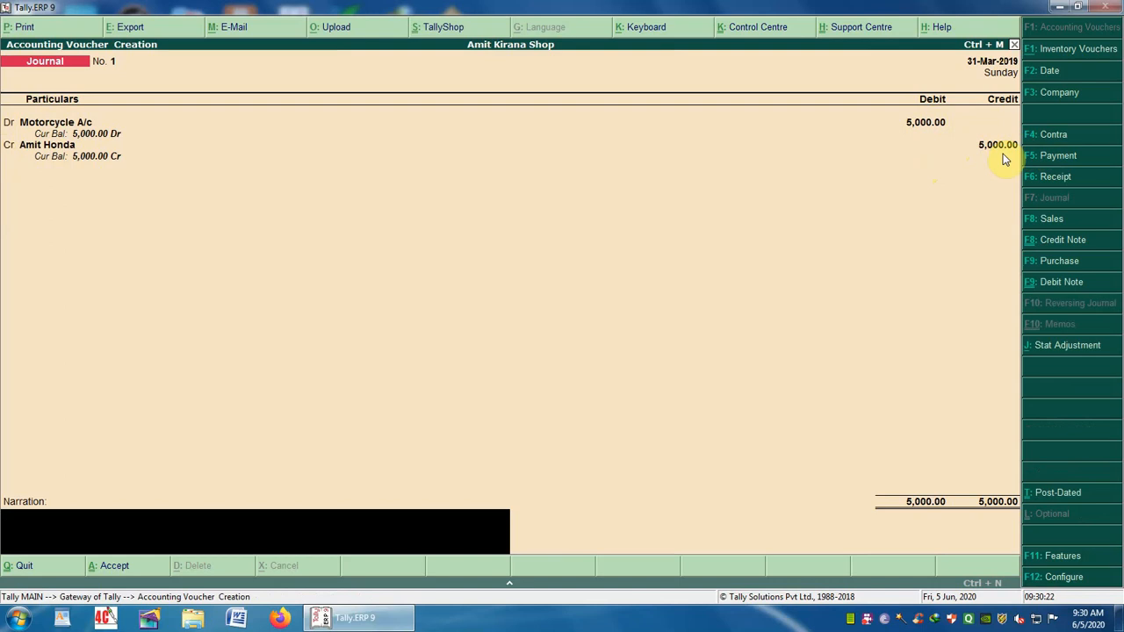
- Try to save the journal voucher without a narration, and abandon it to return to the Gateway of Tally
key("Return")
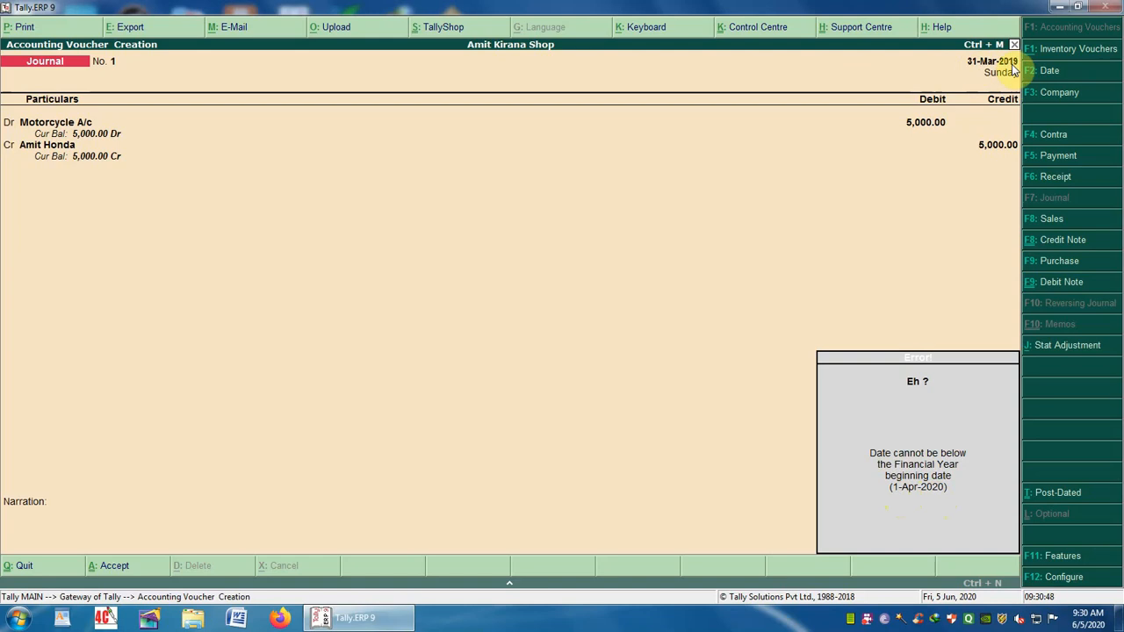
key("Escape")
key("Escape")
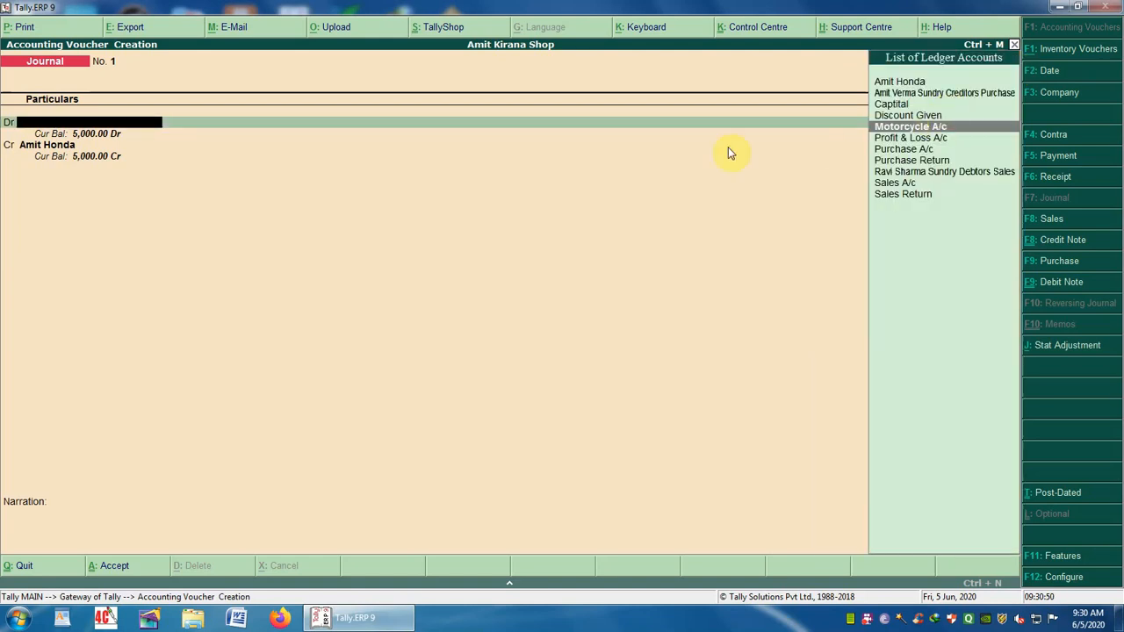
key("Return")
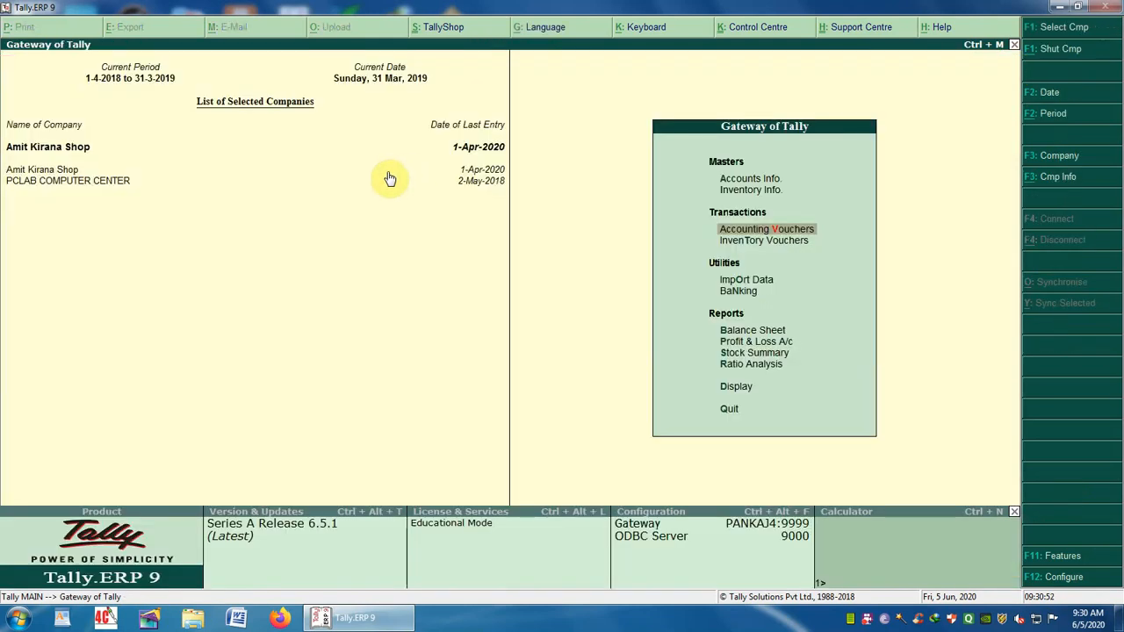
- Change the current period to run from 1-4-2020 to 1-4-2020
left_click(132, 68)
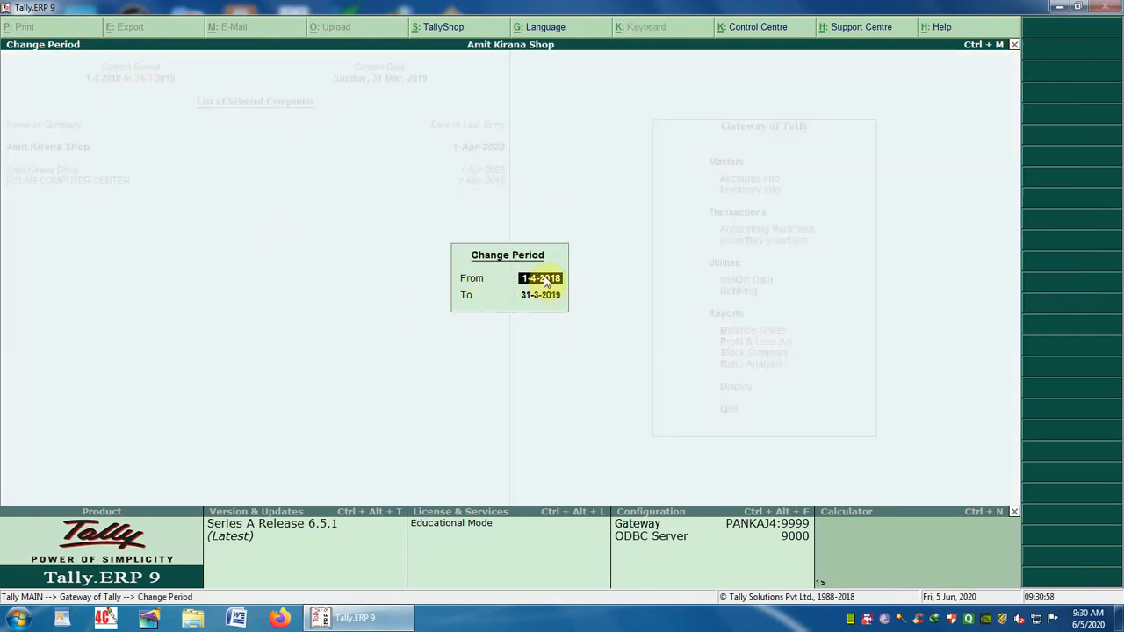
type("1")
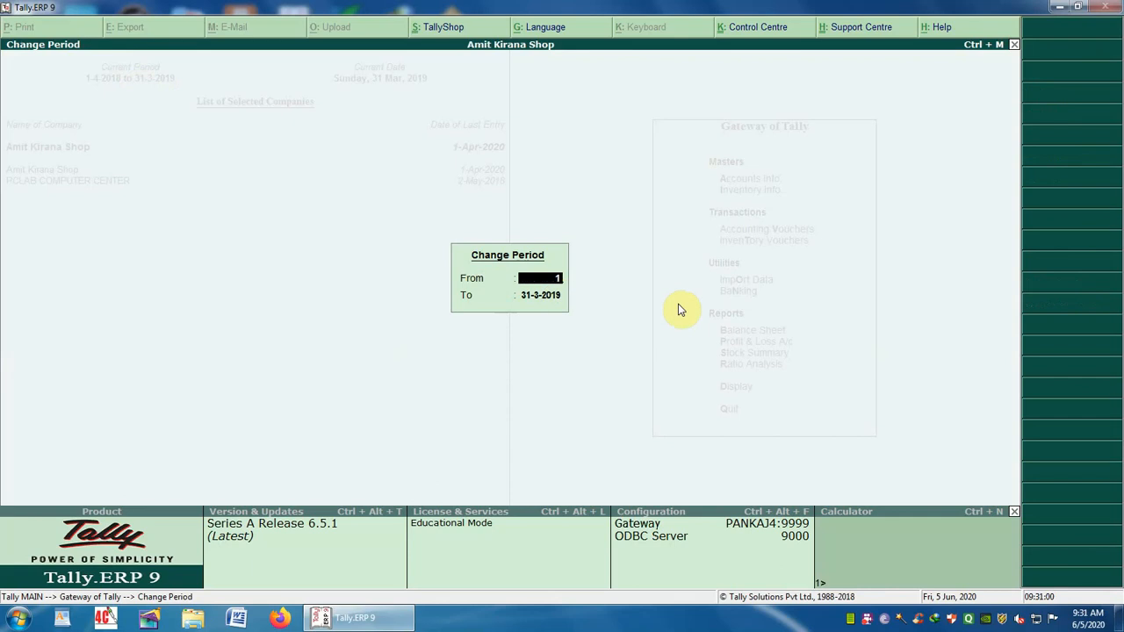
type("-4-2020")
key("Return")
type("1-4-2020")
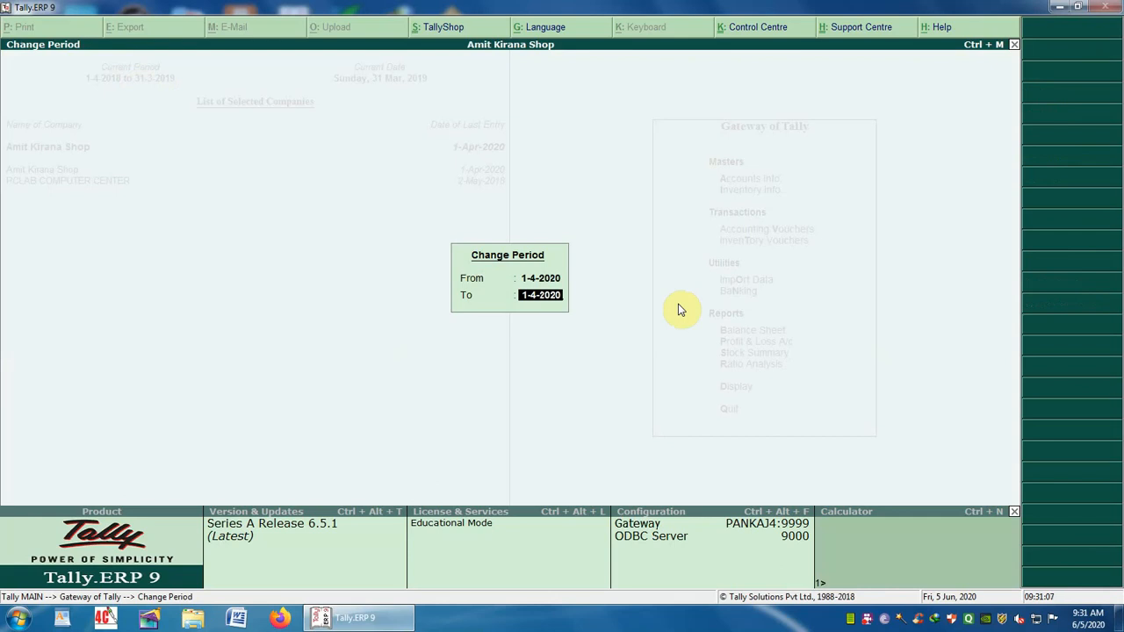
key("Return")
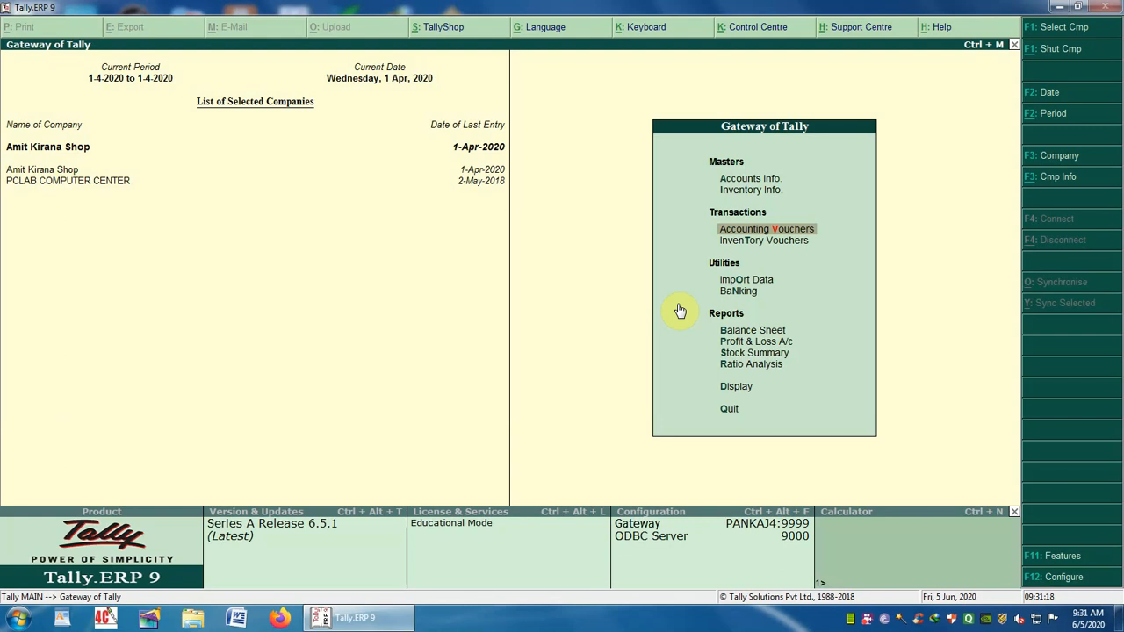
- Review the Balance Sheet and the group summary of its Current Assets, and return to the Gateway of Tally
key("Down")
key("Down")
key("Down")
key("Down")
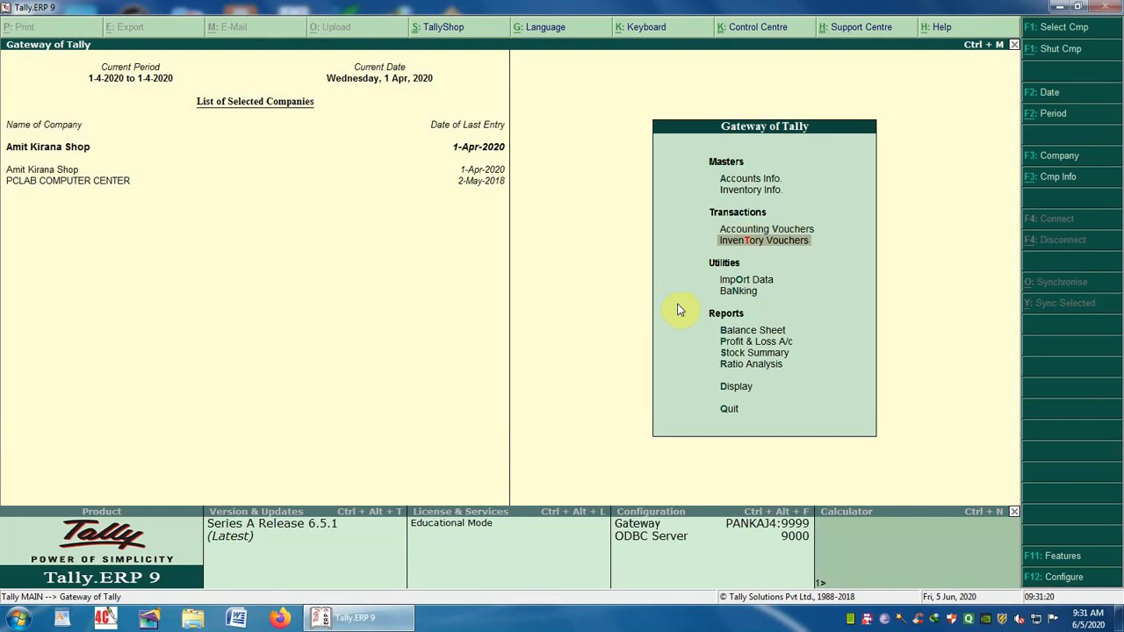
key("Return")
key("Down")
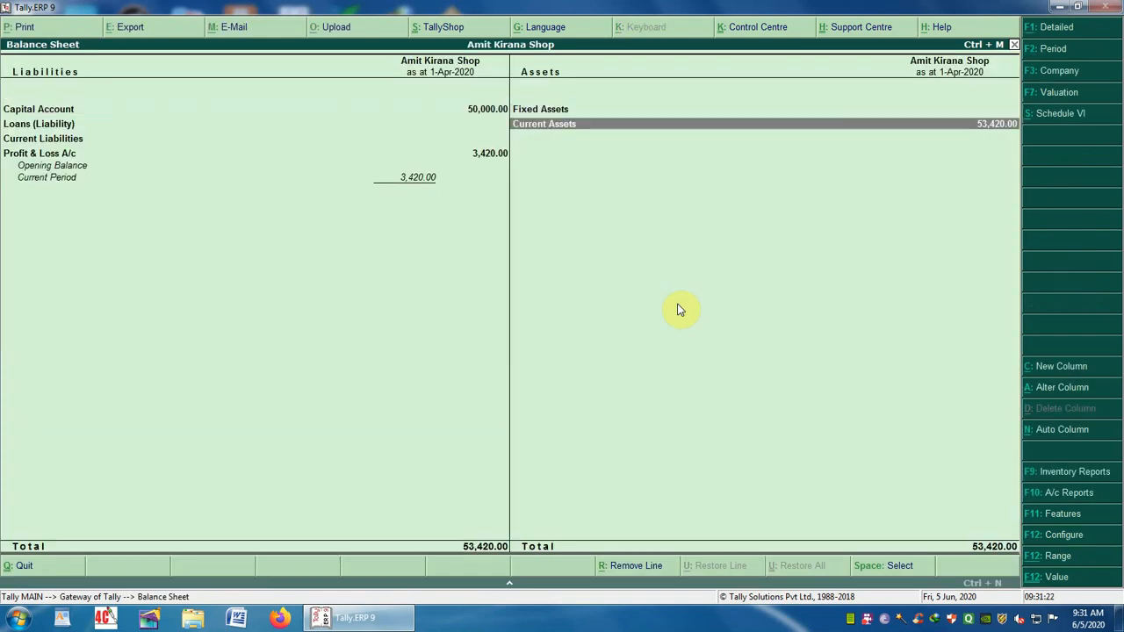
key("Return")
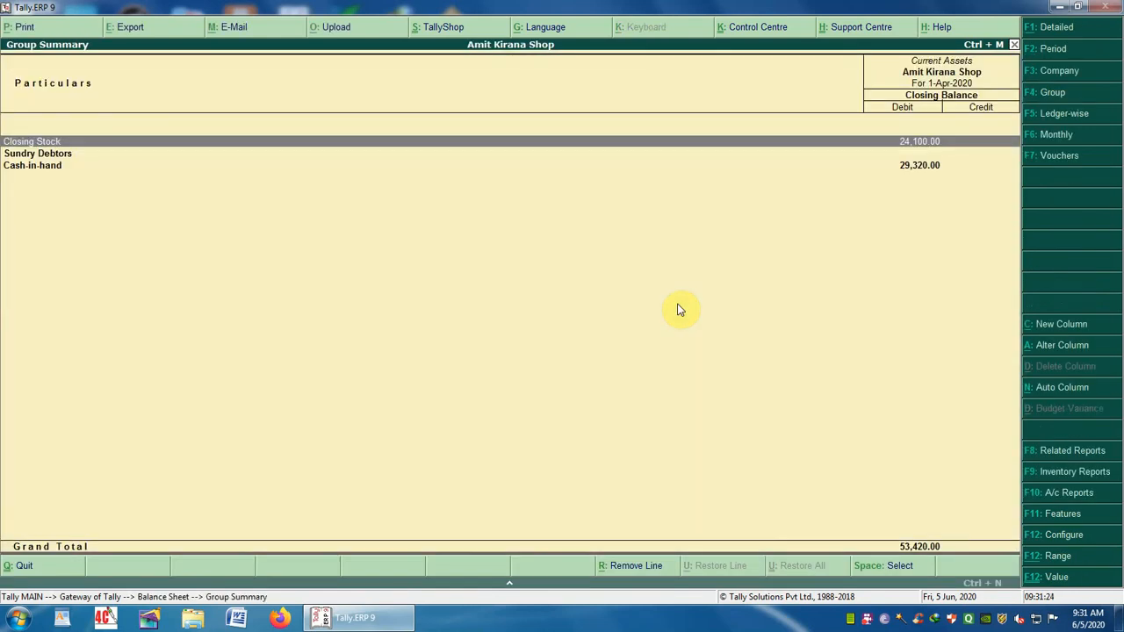
key("Down")
key("Down")
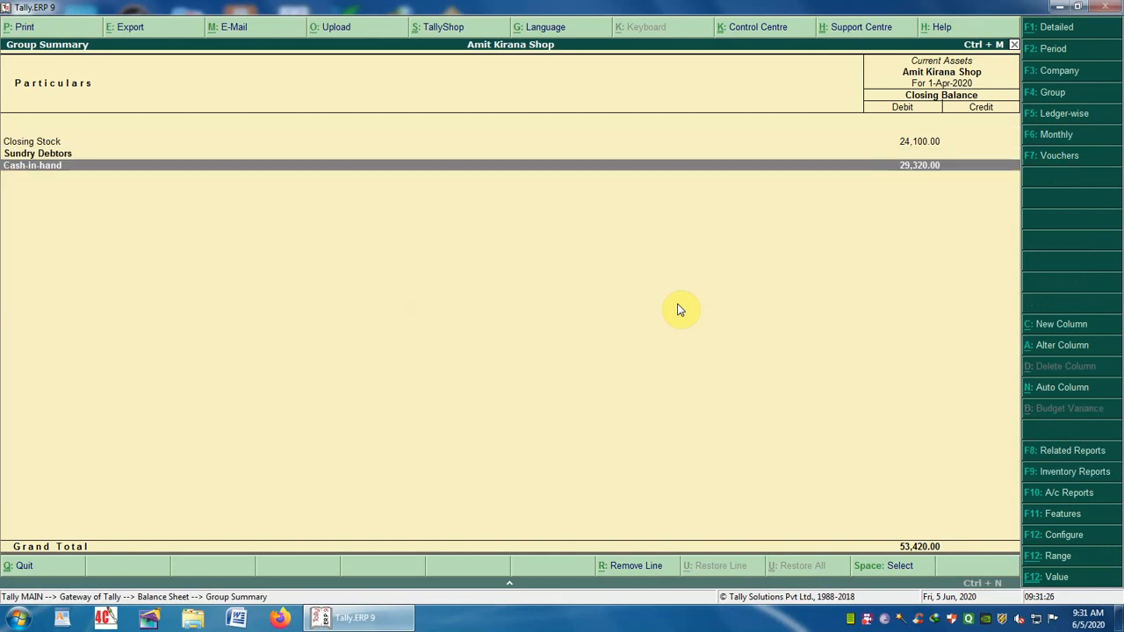
key("Escape")
key("Escape")
- Start a new journal voucher and debit Motorcycle A/c with 10,000.00
key("Up")
key("Up")
key("Up")
key("Up")
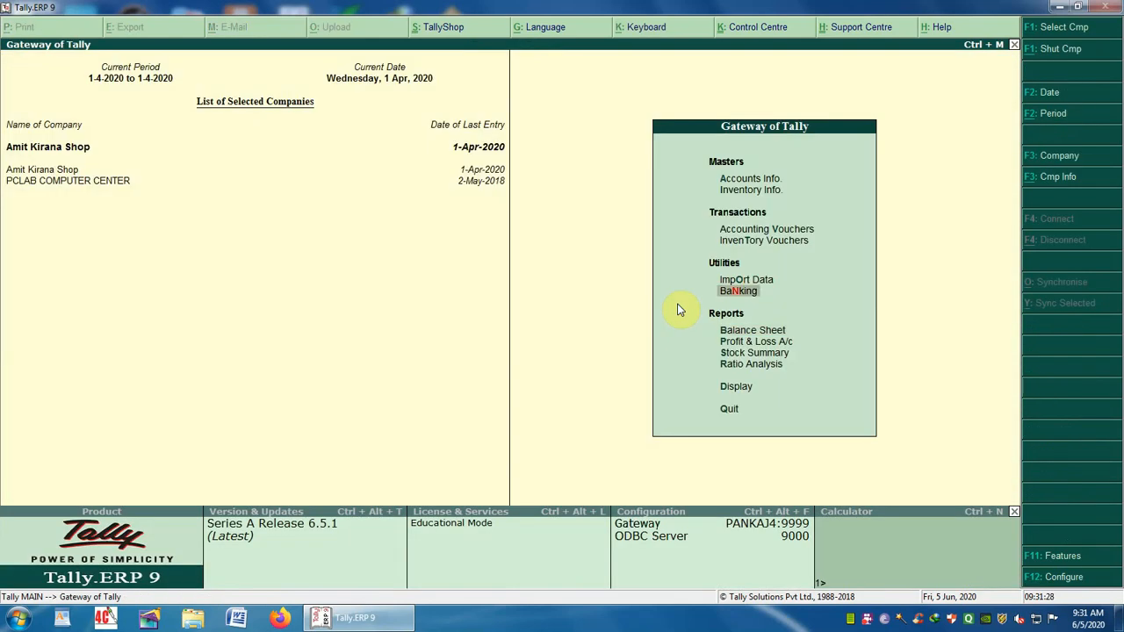
key("Return")
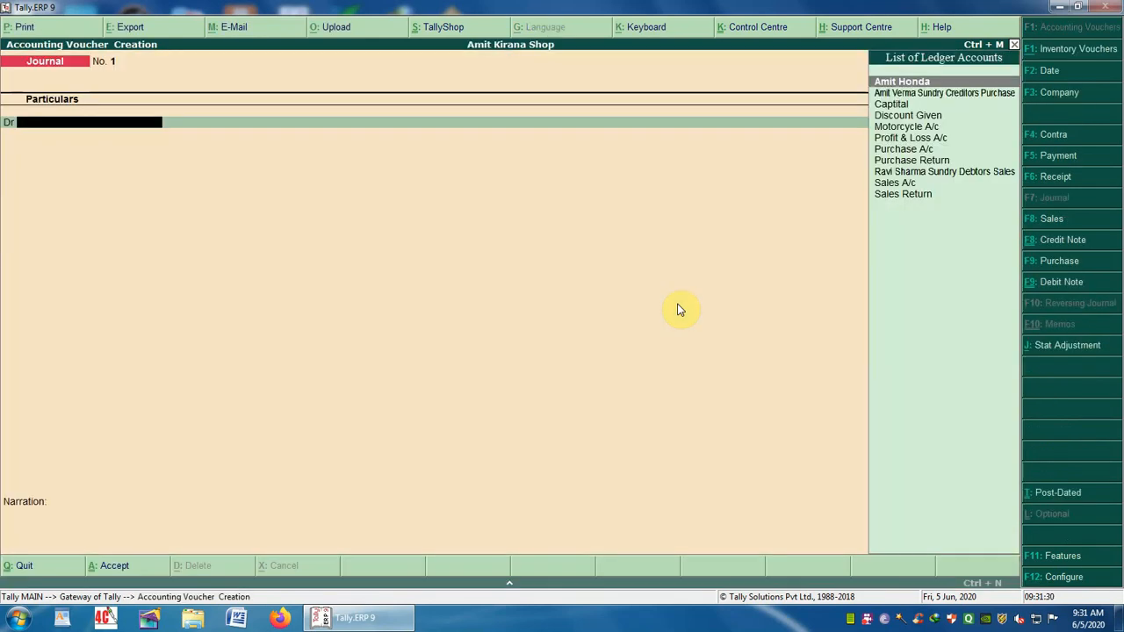
key("Down")
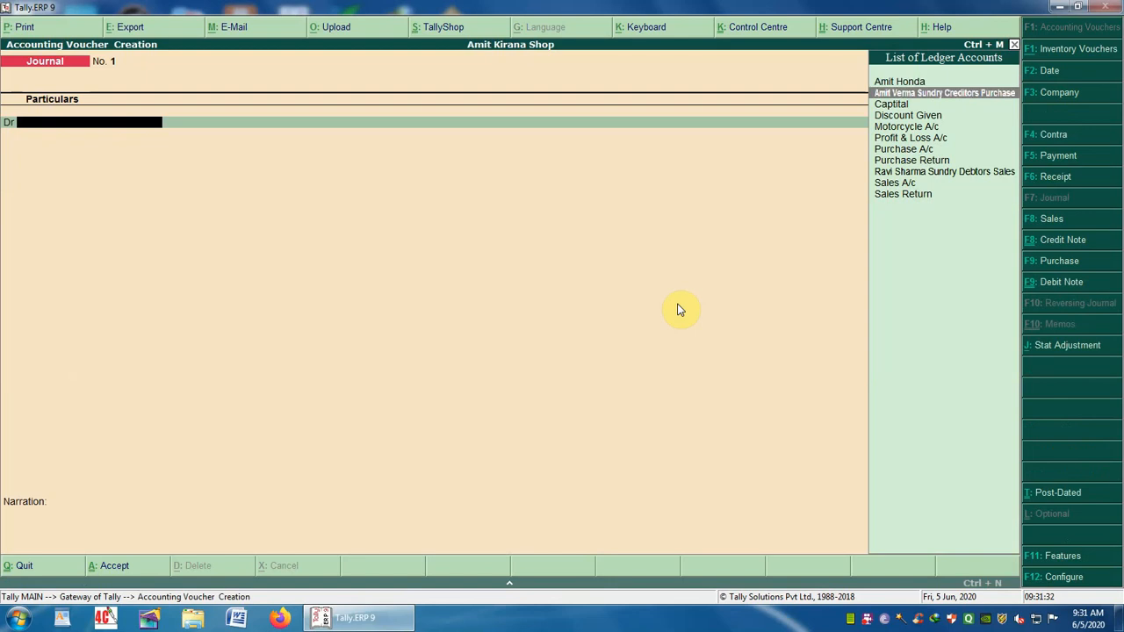
type("M")
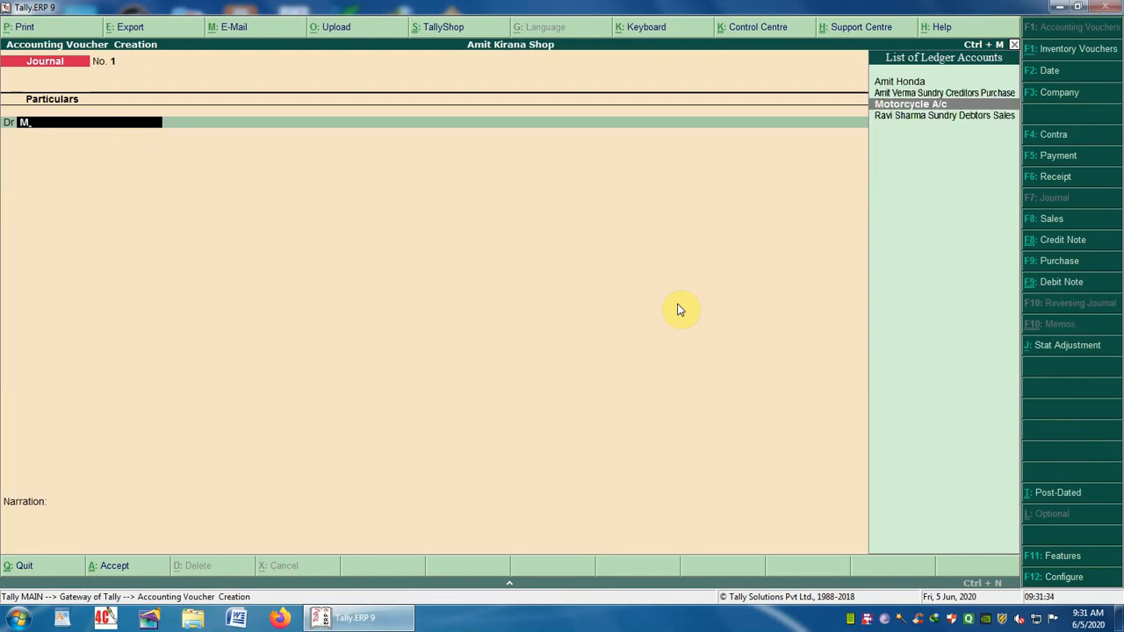
key("Return")
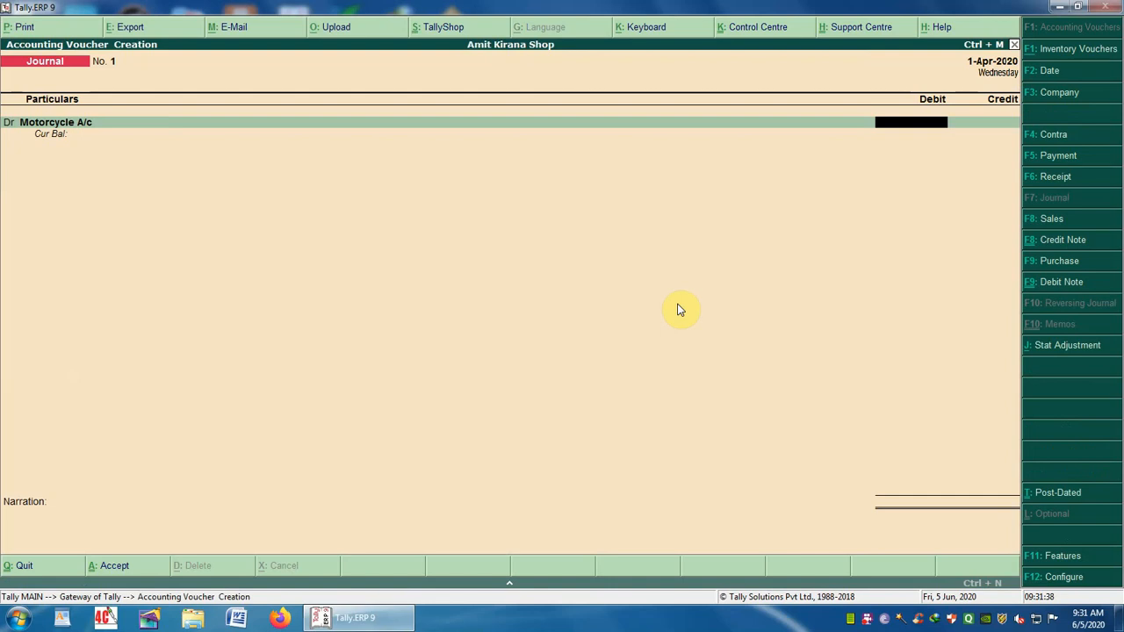
type("10,000")
key("Return")
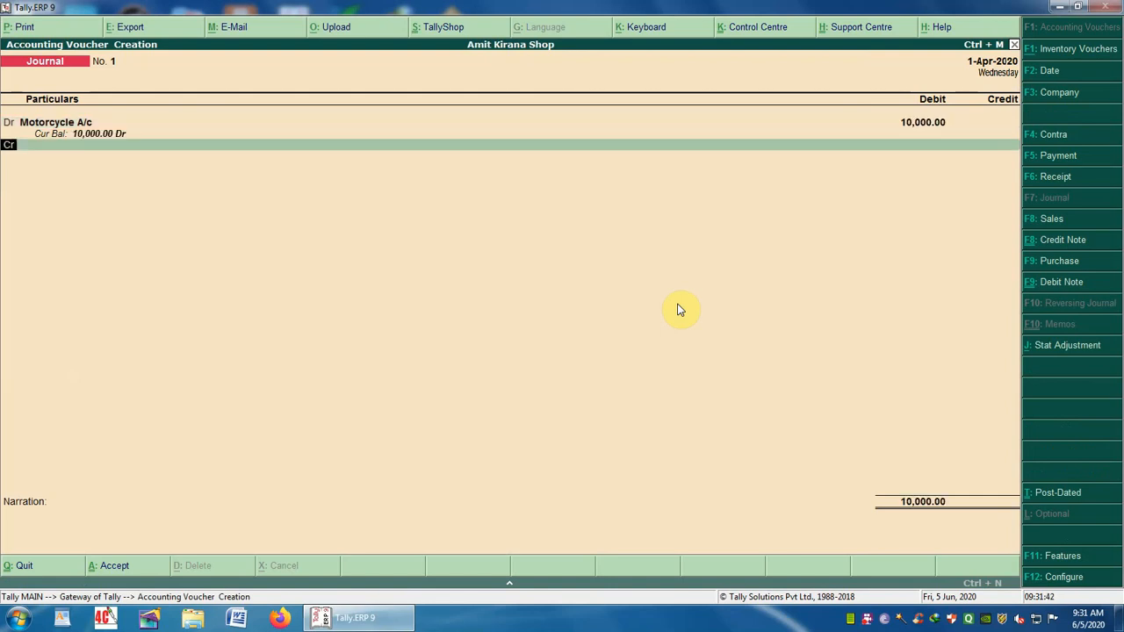
key("Return")
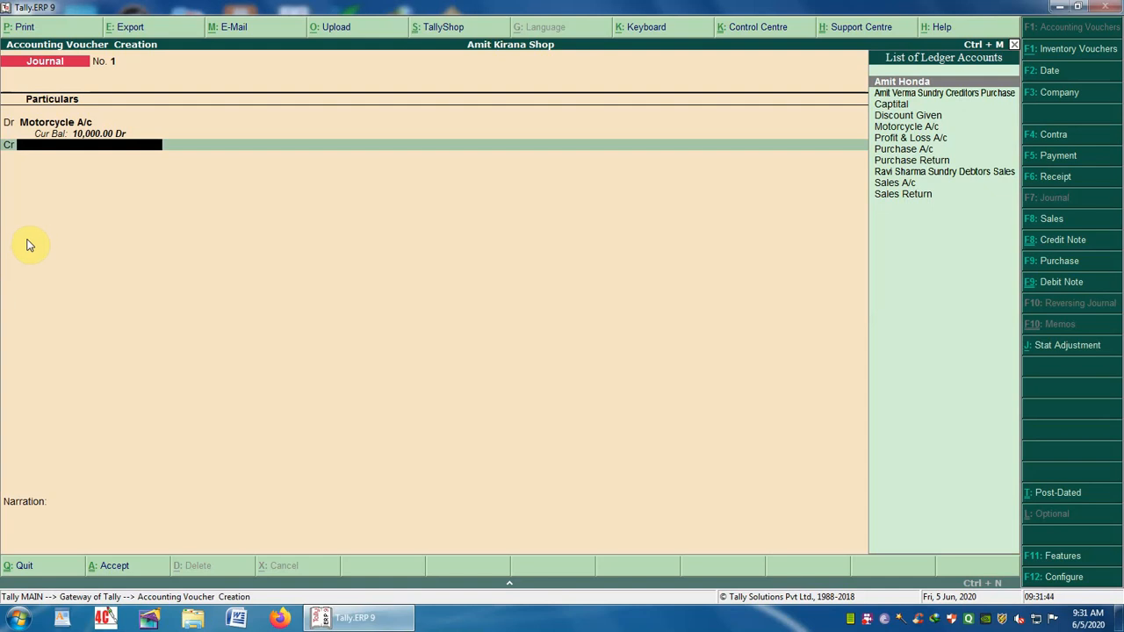
key("BackSpace")
type("d")
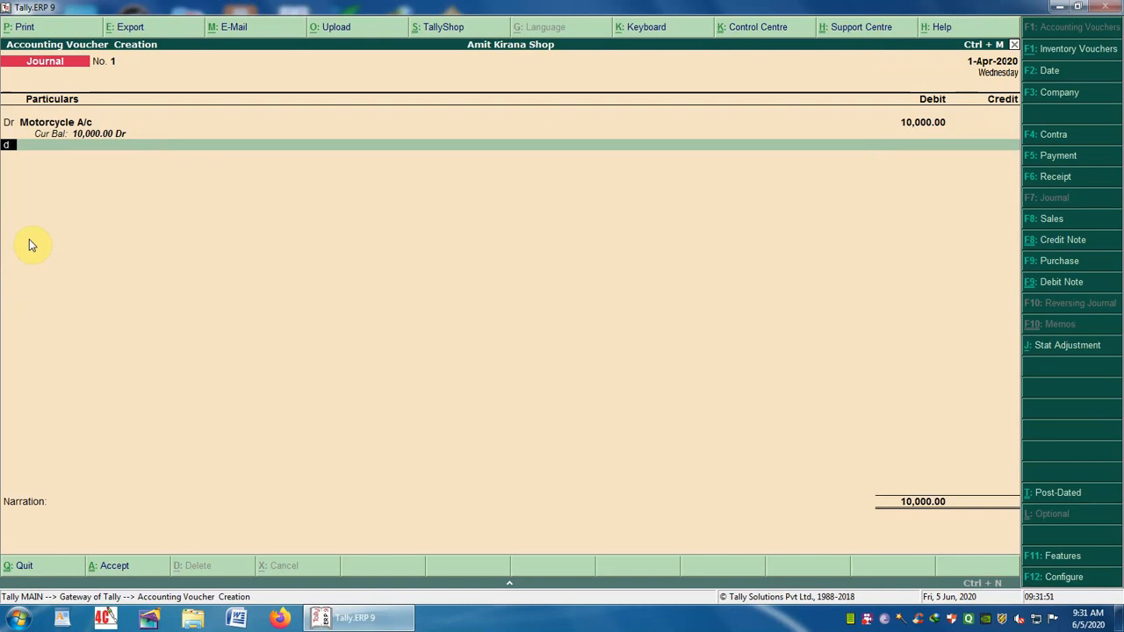
key("BackSpace")
key("Return")
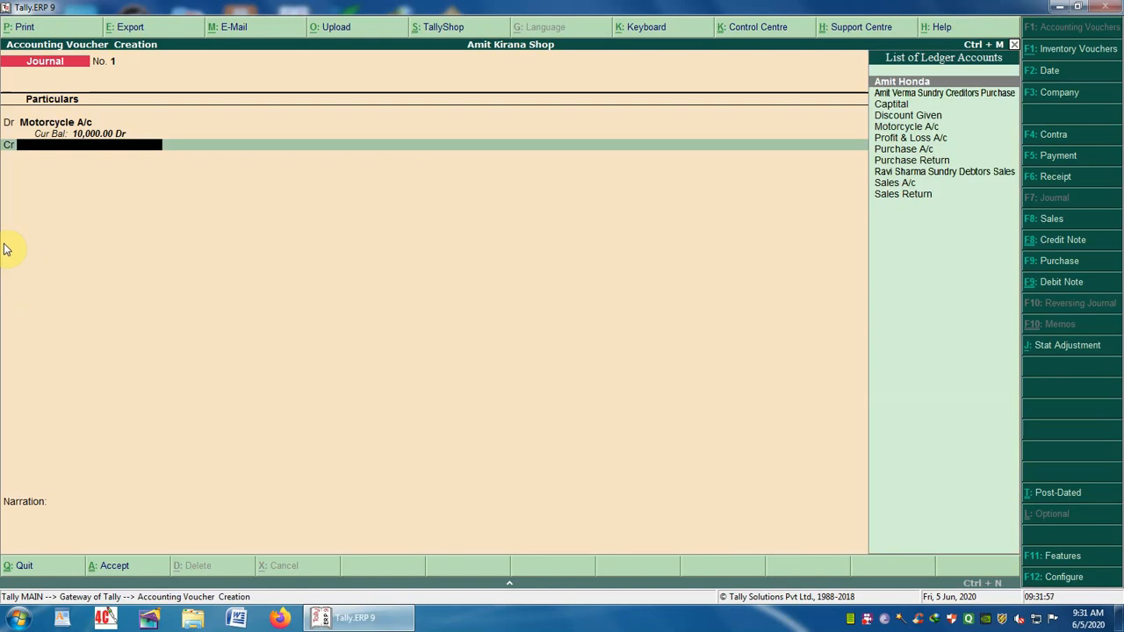
key("Return")
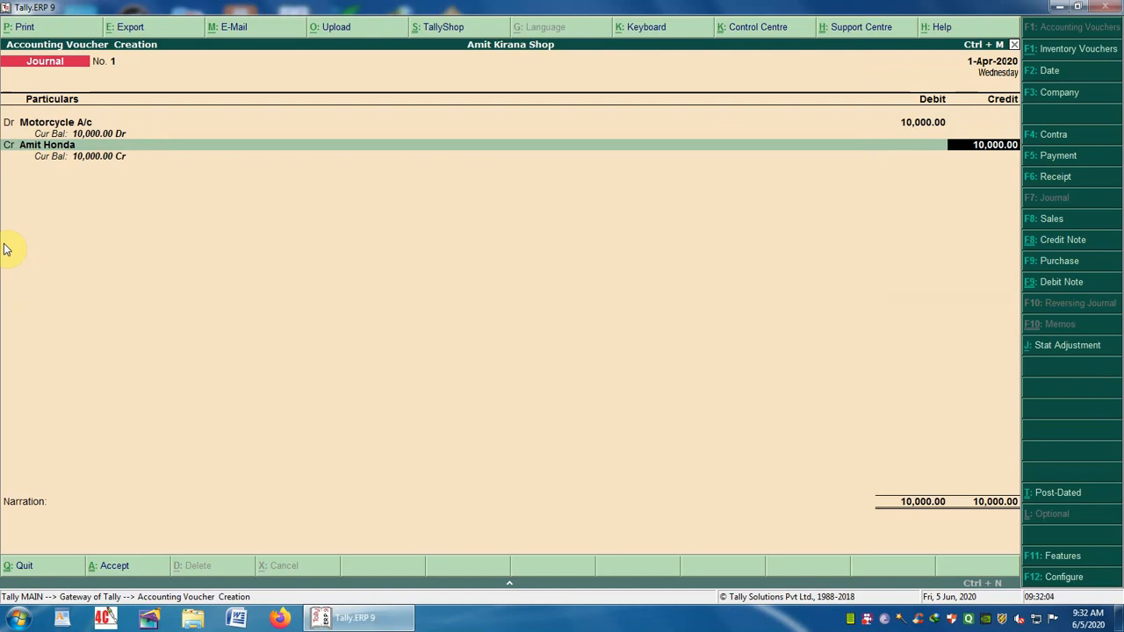
key("Return")
key("Return")
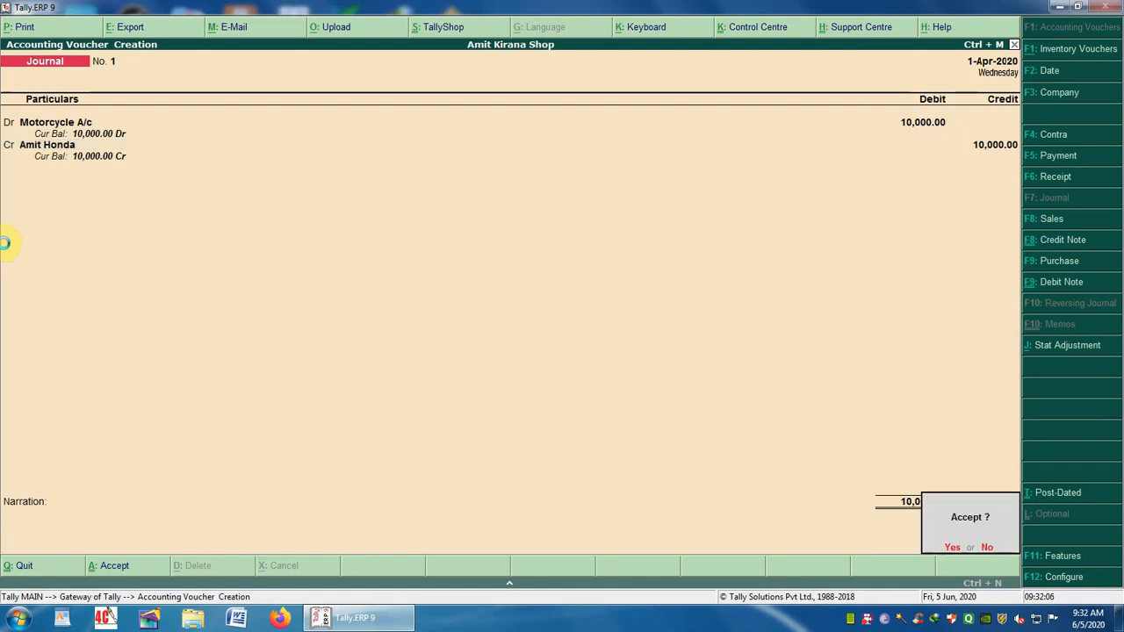
key("Return")
key("Escape")
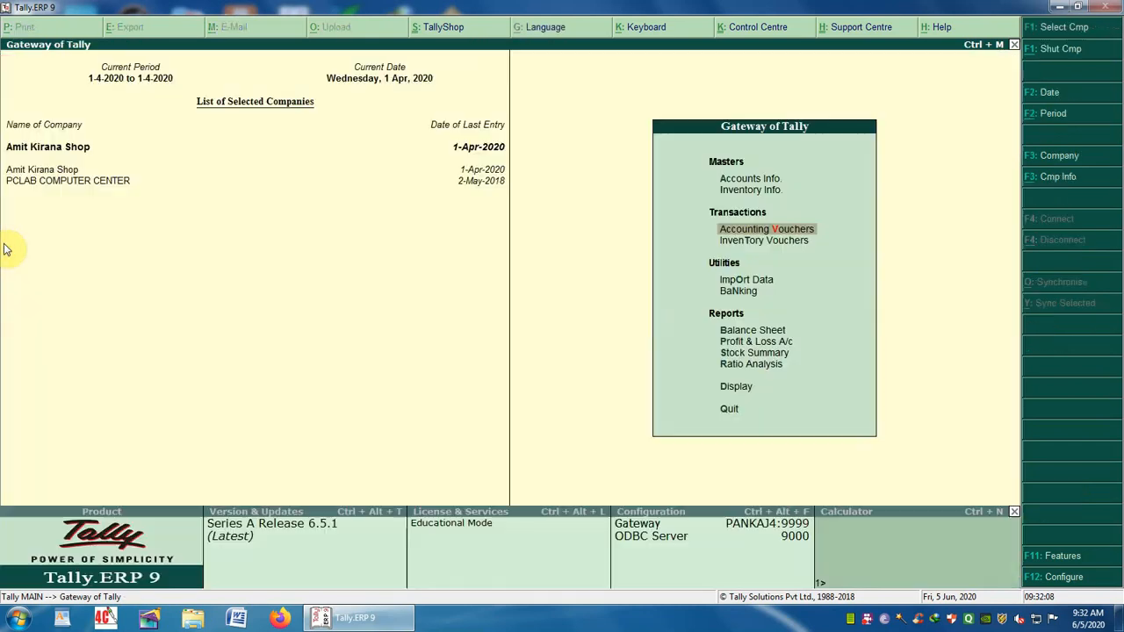
- Review the Balance Sheet and the Amit Honda entry in the group summary of its Current Liabilities, and return to the Gateway of Tally
key("Down")
key("Down")
key("Down")
key("Down")
key("Down")
key("Up")
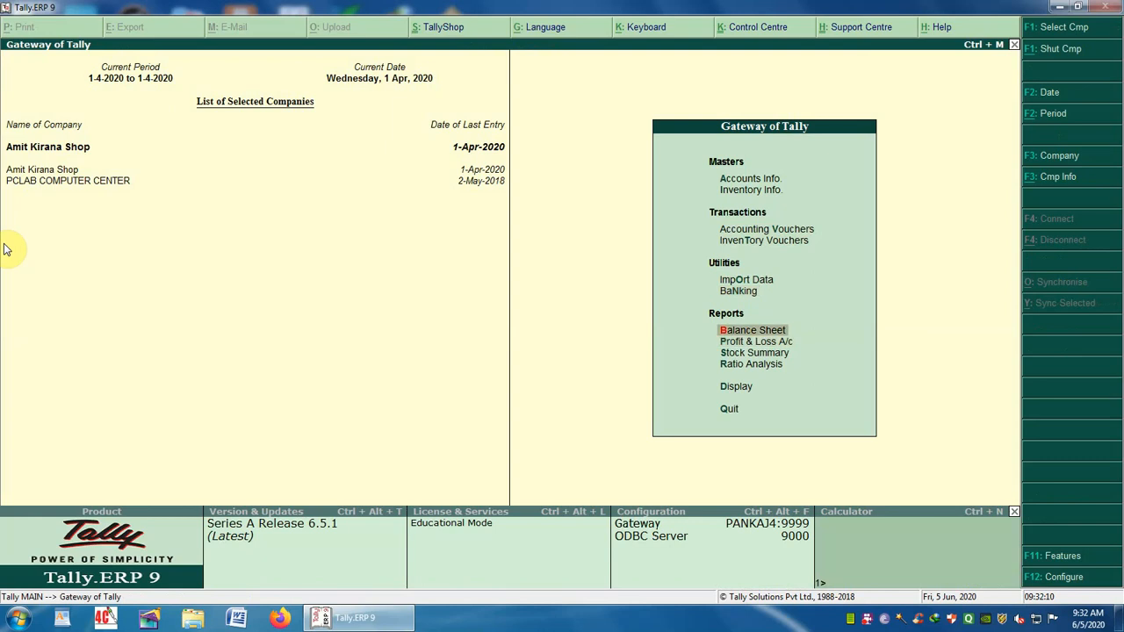
key("Return")
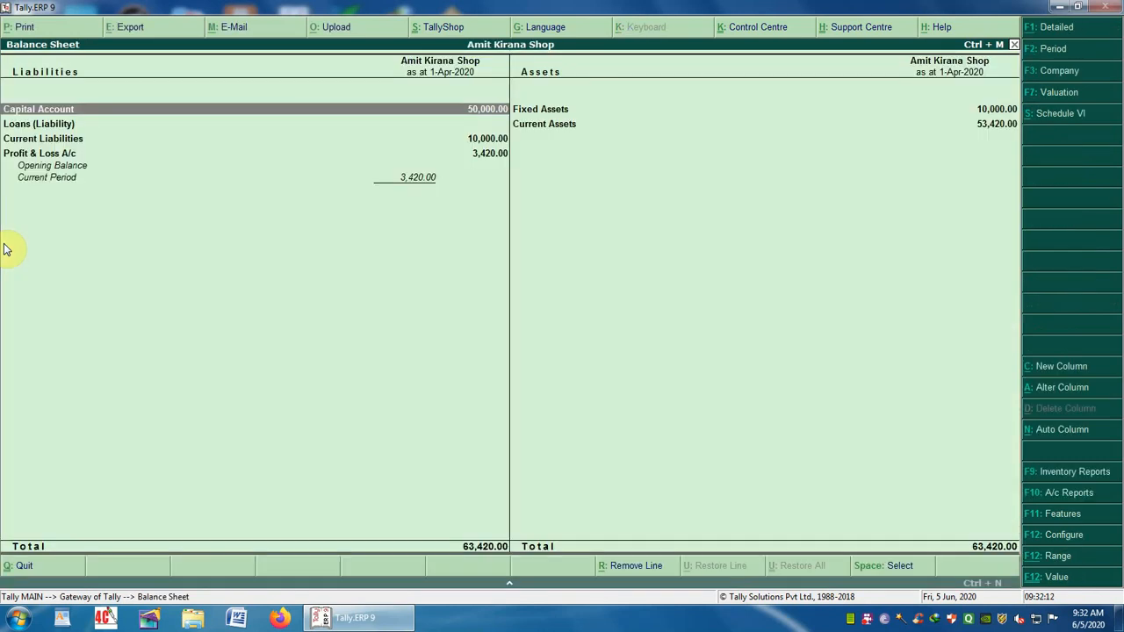
key("Down")
key("Down")
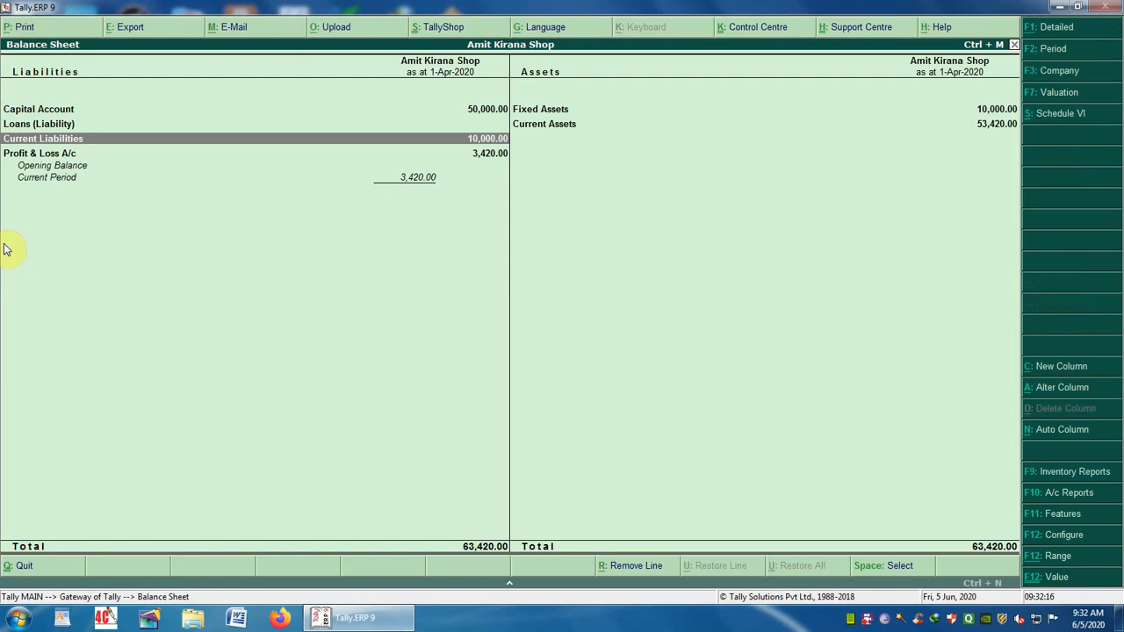
left_click(489, 144)
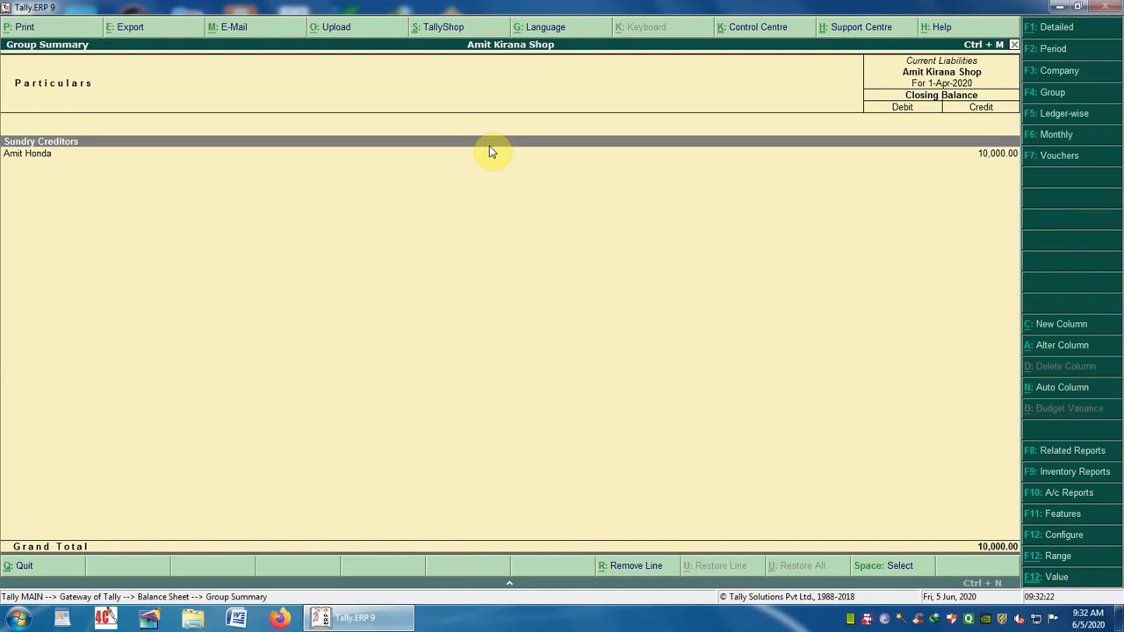
key("Down")
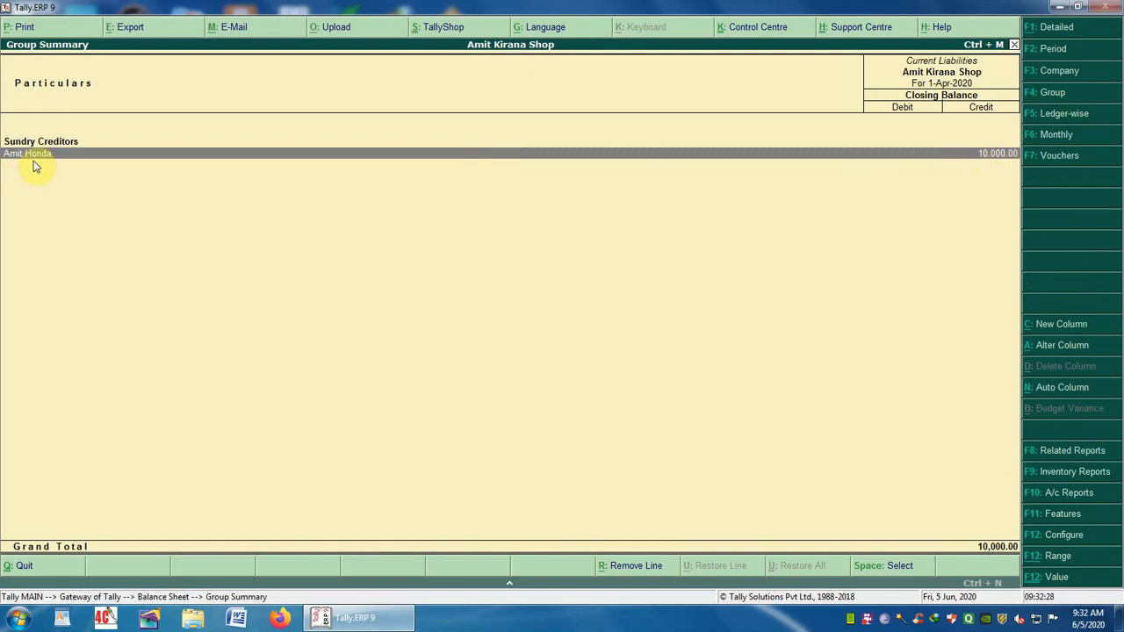
key("Escape")
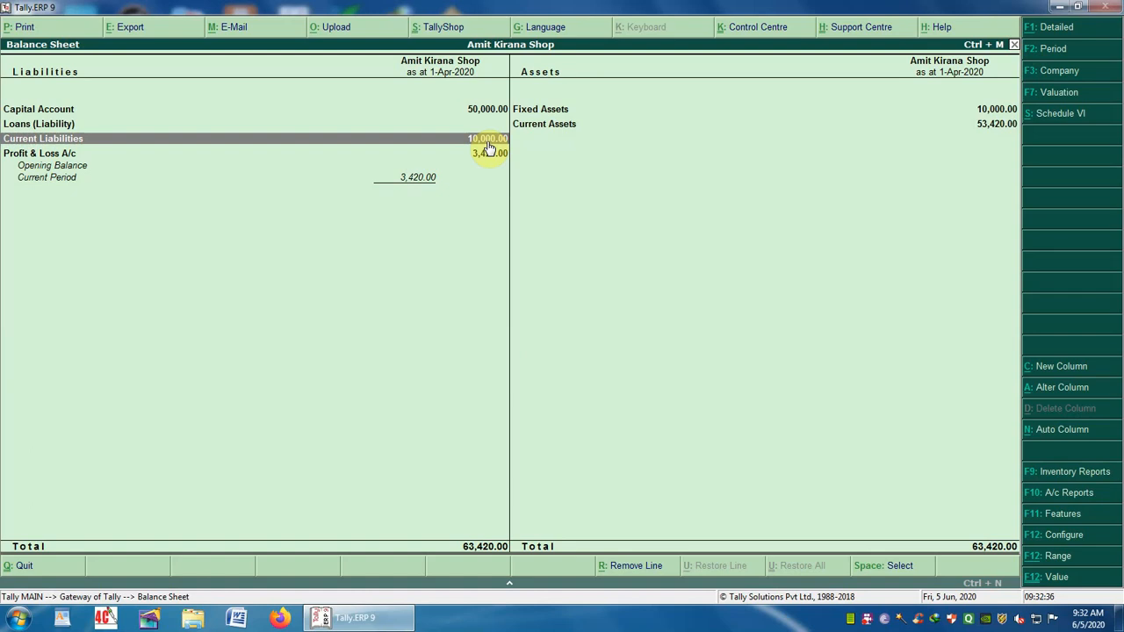
key("Escape")
key("Up")
key("Up")
key("Up")
key("Up")
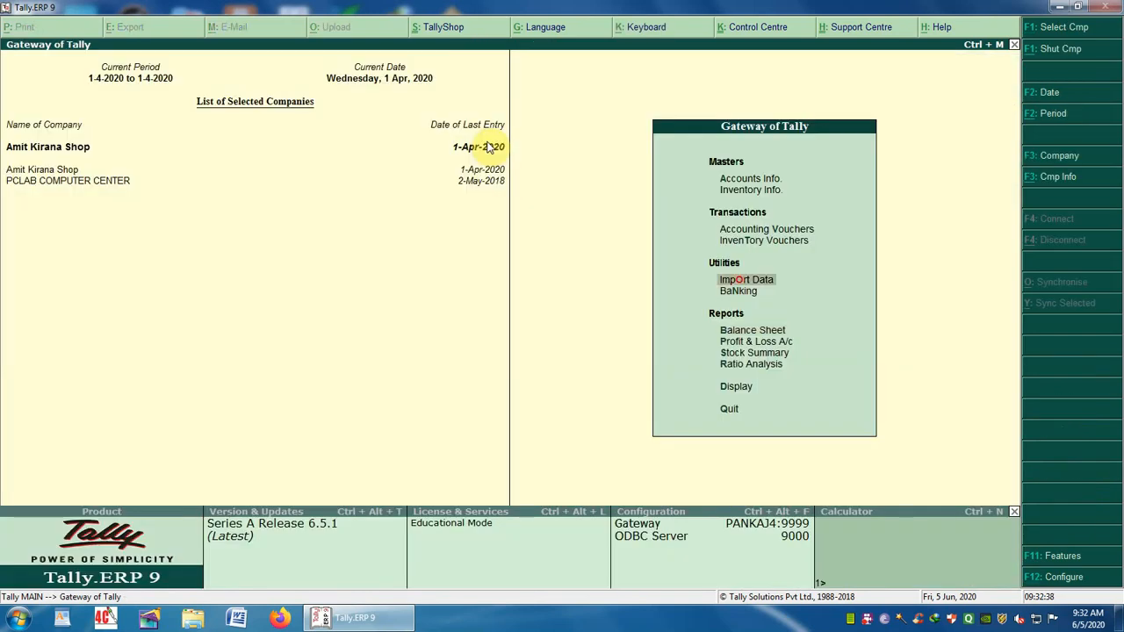
key("Return")
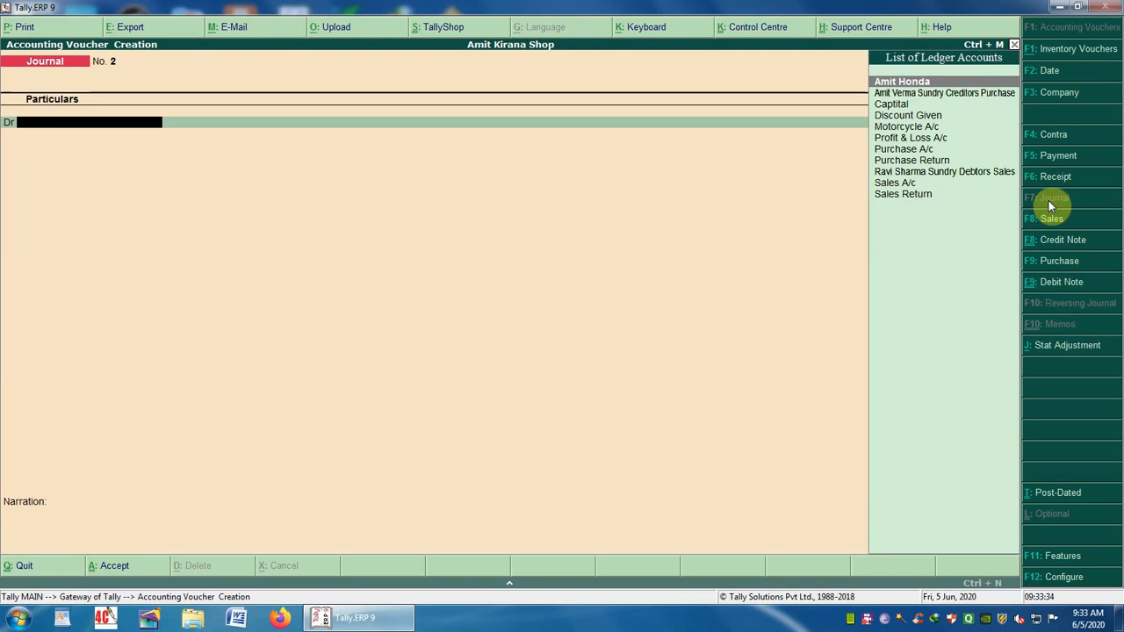
key("Escape")
- Examine the liabilities and assets in the Balance Sheet and the group summary of its Fixed Assets
key("Down")
key("Down")
key("Down")
key("Down")
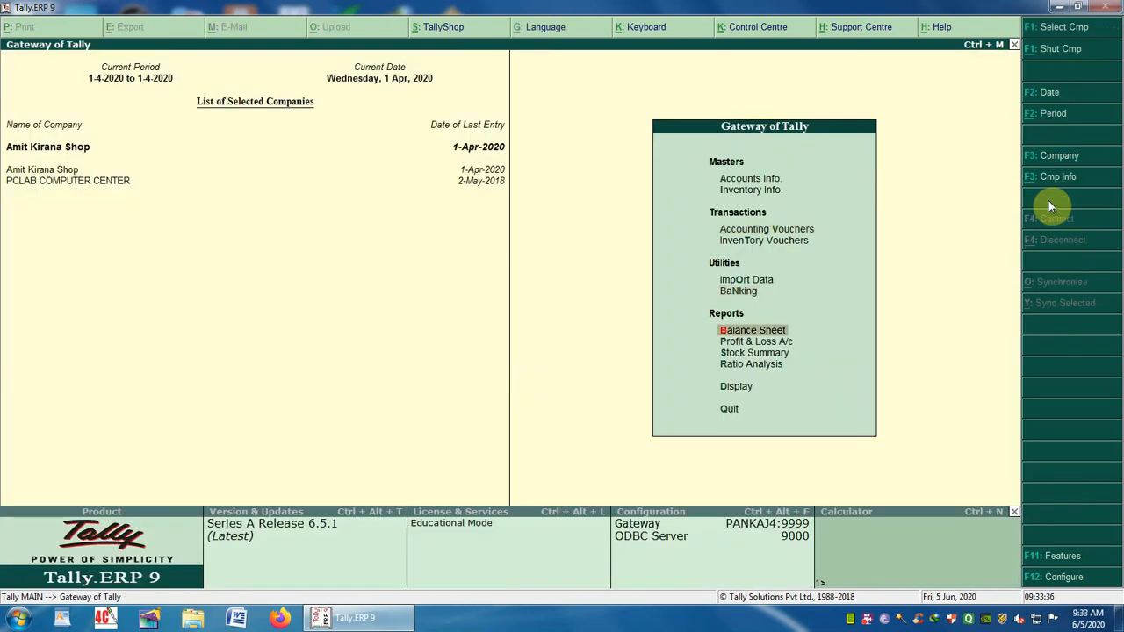
key("Return")
key("Down")
key("Down")
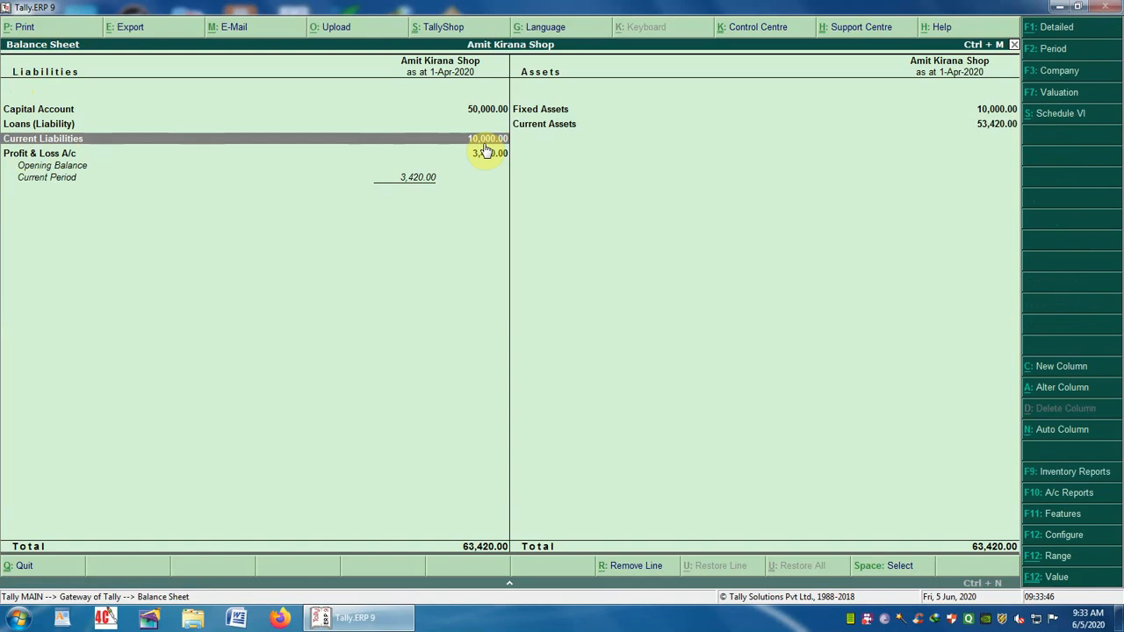
key("Right")
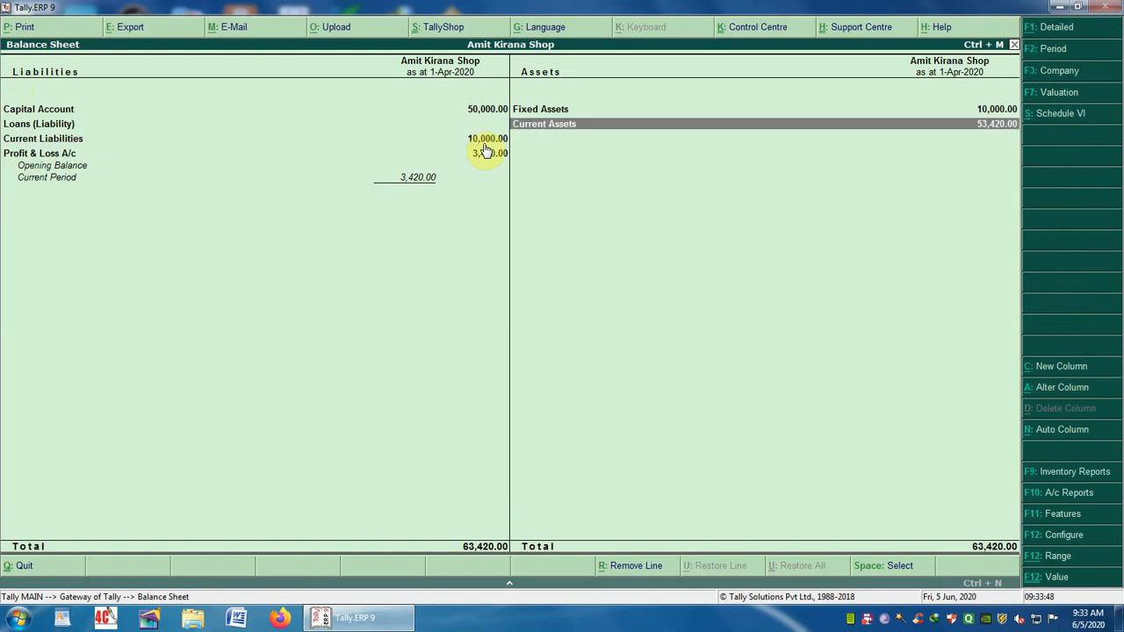
key("Up")
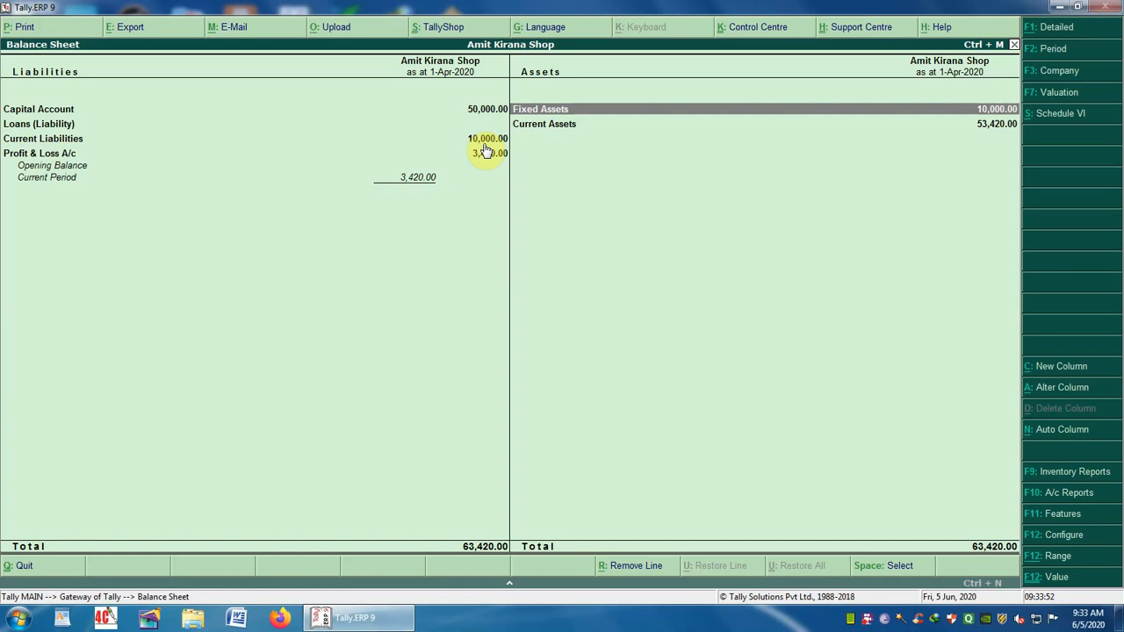
key("Return")
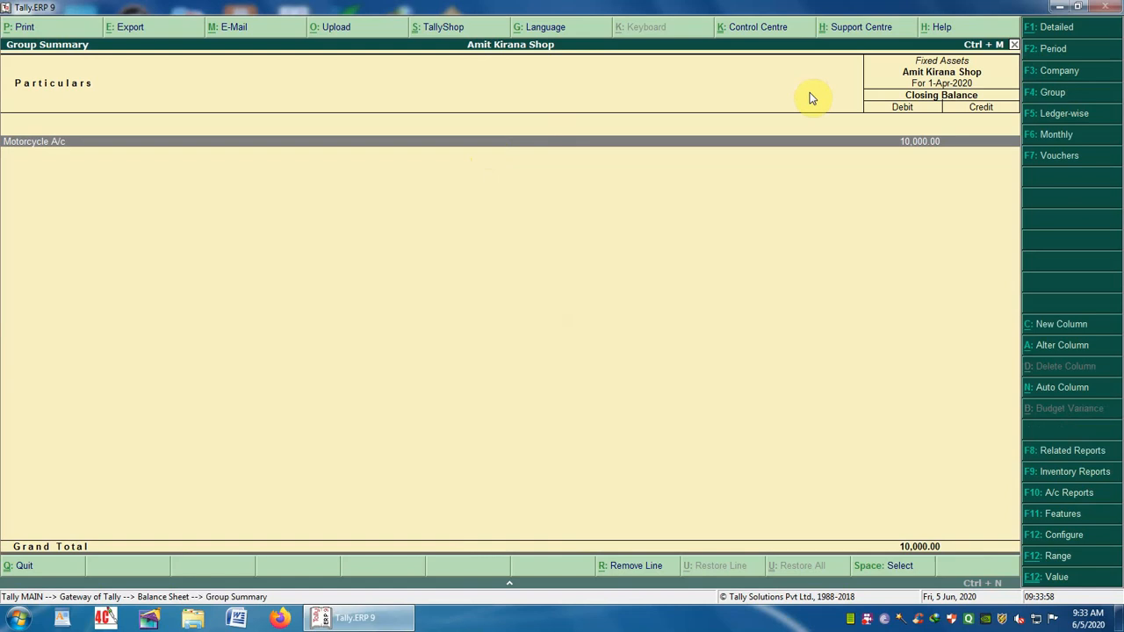
key("Escape")
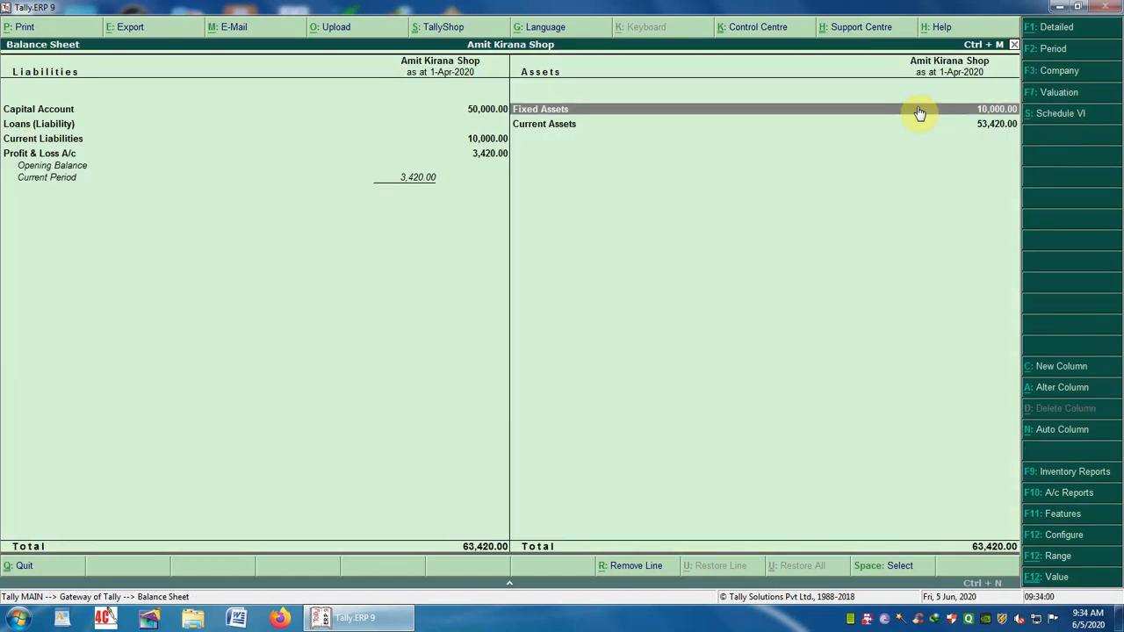
- Check Cash-in-hand in the Current Assets group summary of the Balance Sheet, and return to the Gateway of Tally
key("Down")
key("Return")
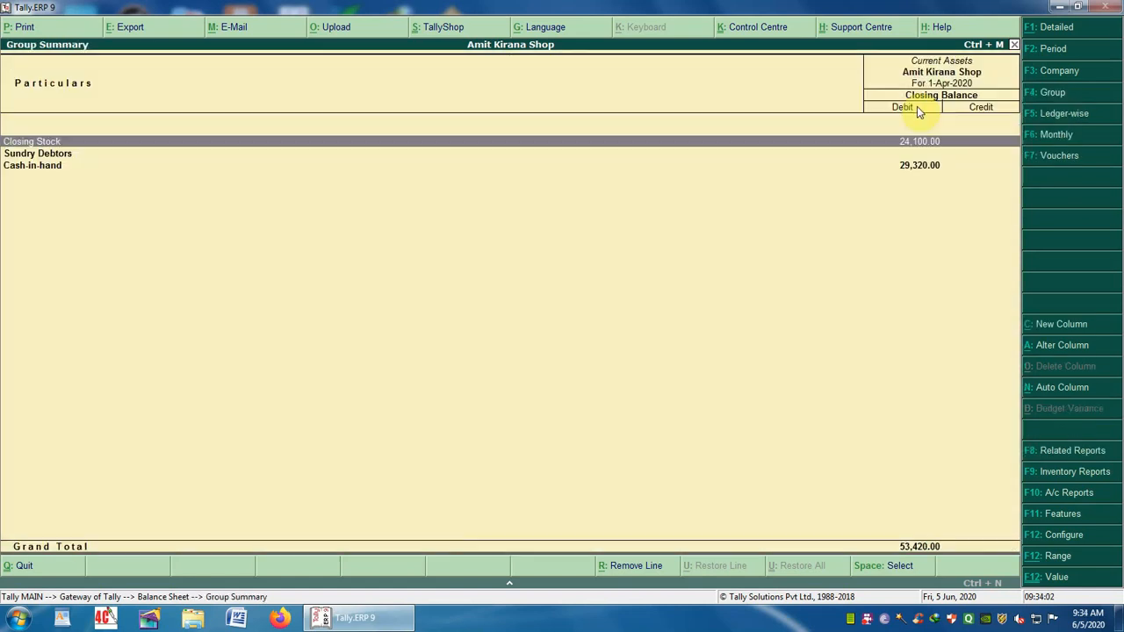
key("Escape")
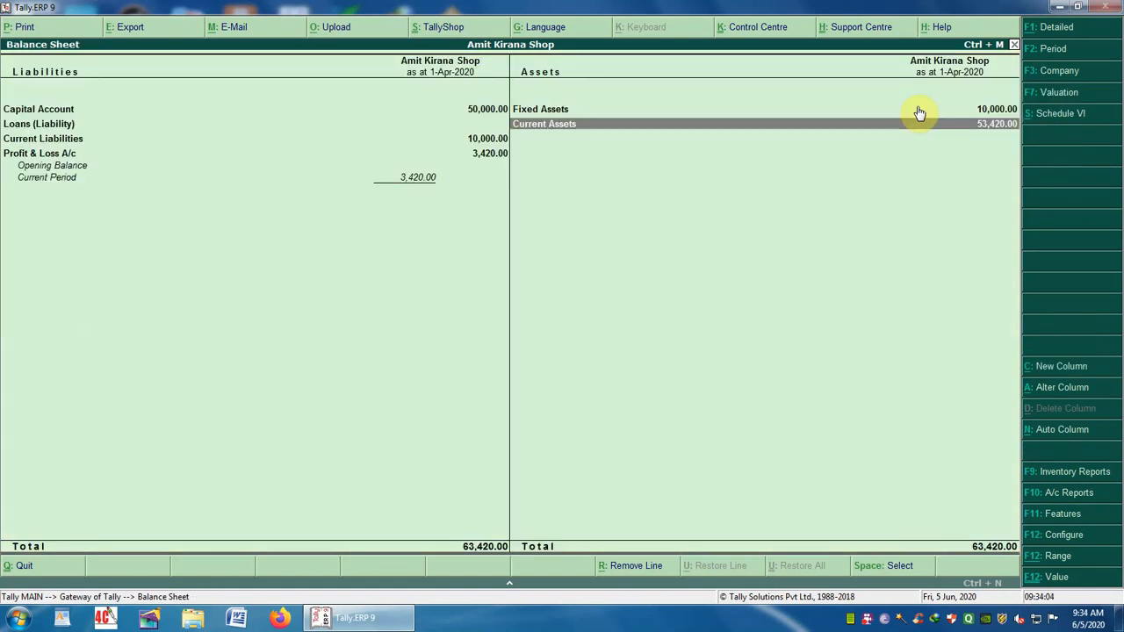
left_click(542, 133)
key("Down")
key("Down")
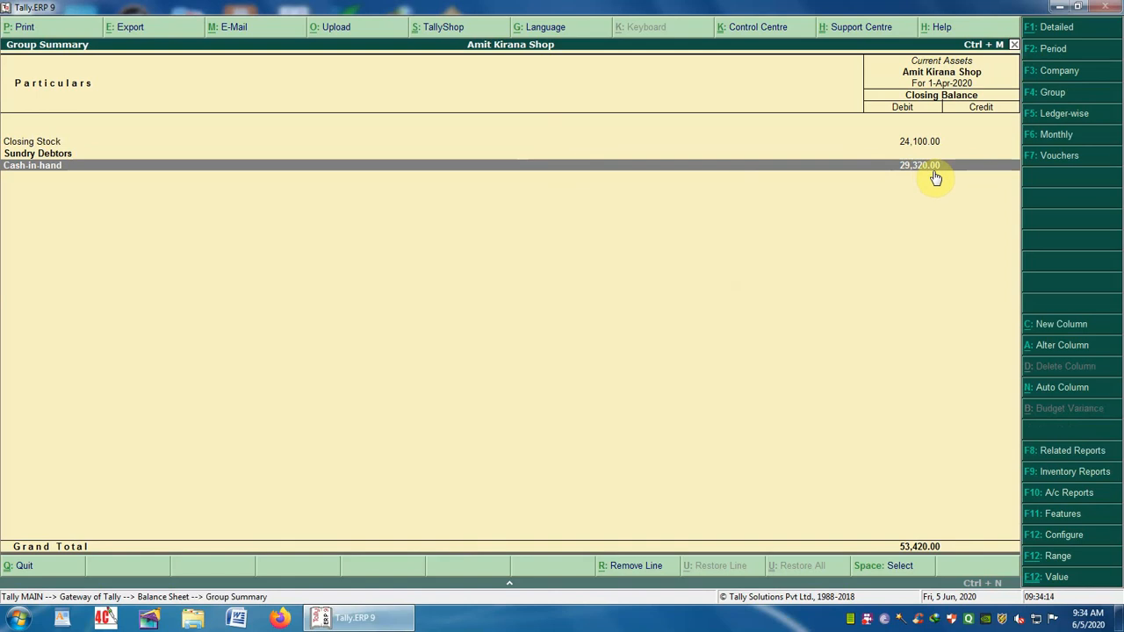
key("Escape")
key("Escape")
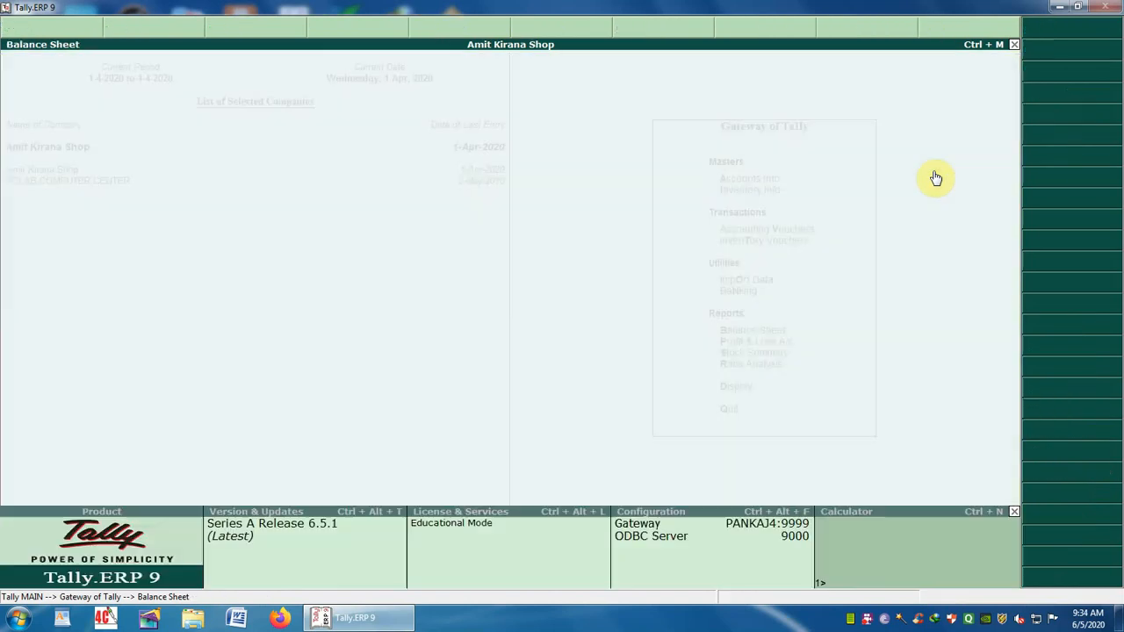
- Start a payment voucher and set its account to Cash
key("Up")
key("Up")
key("Up")
key("Up")
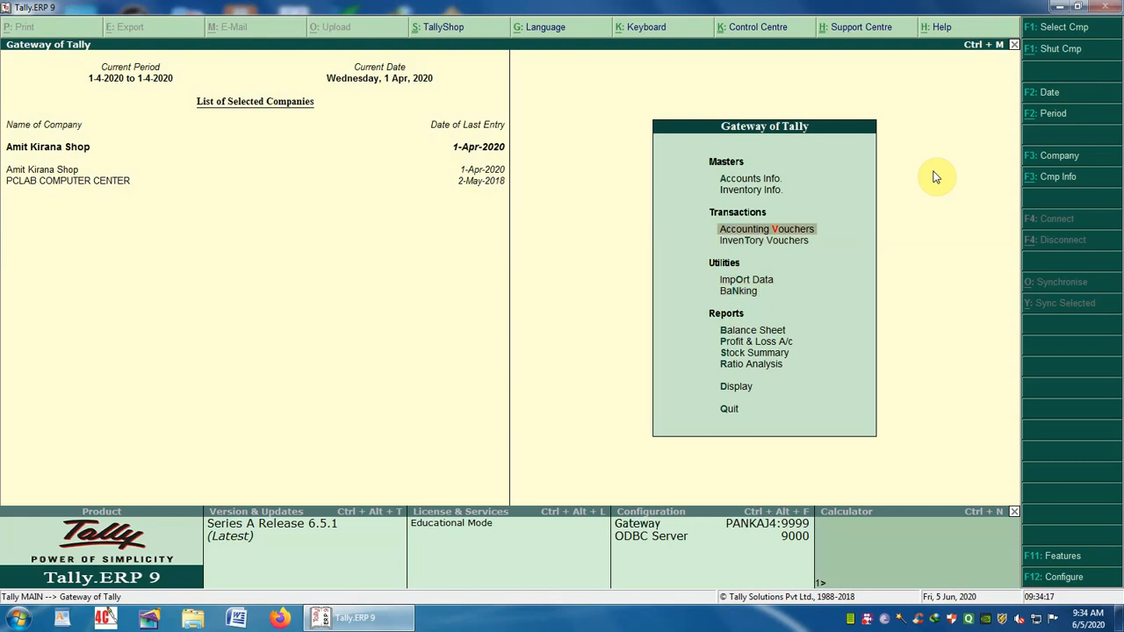
key("Return")
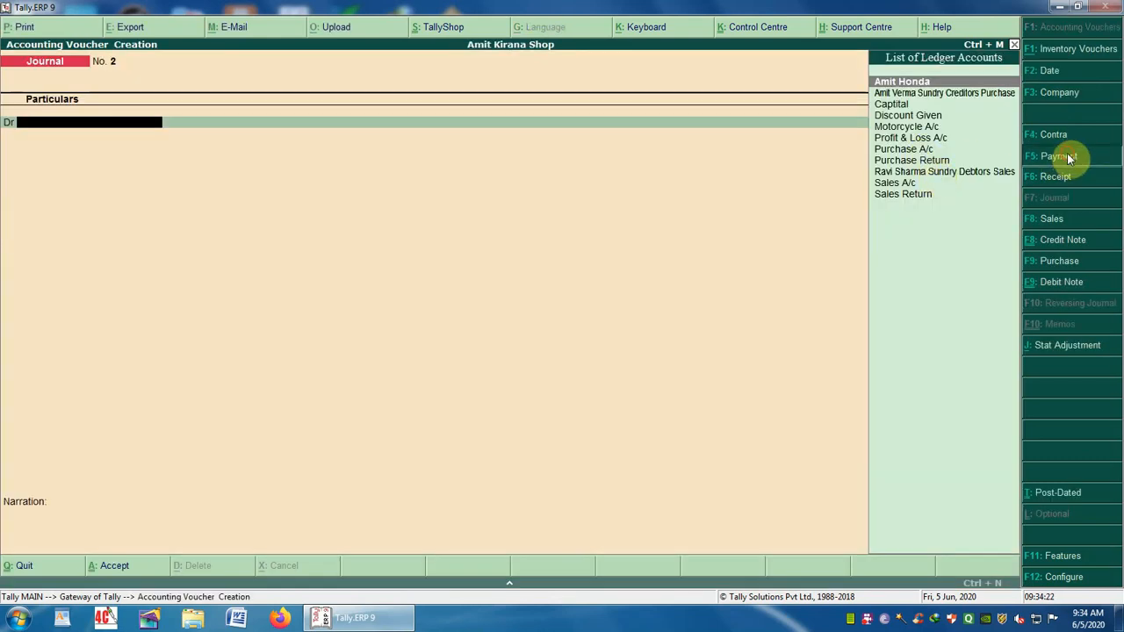
left_click(1064, 156)
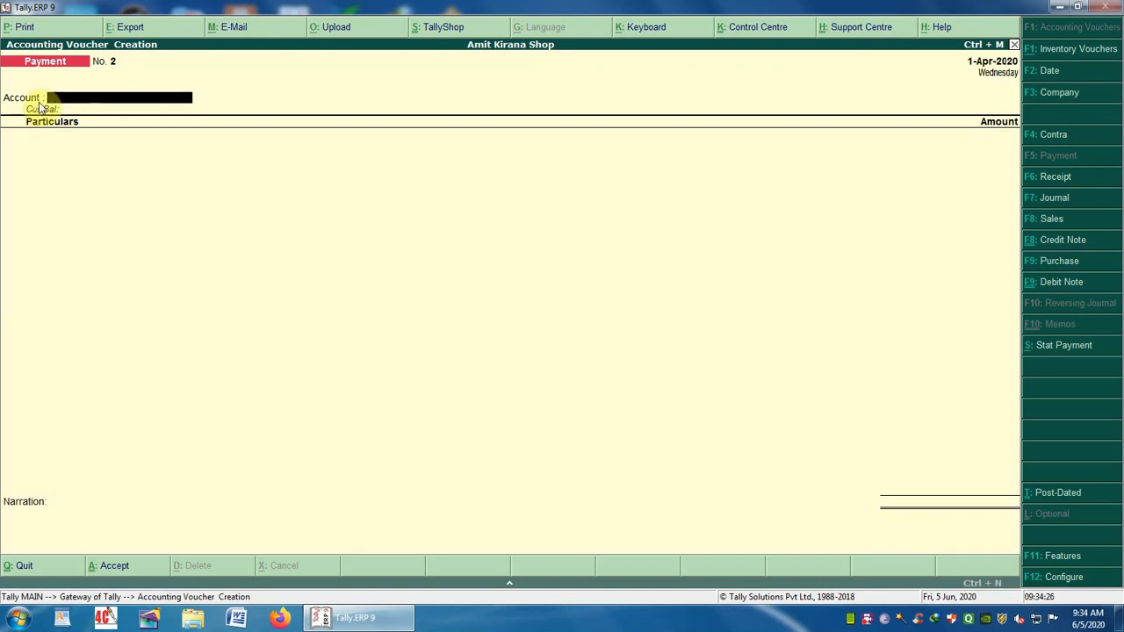
type("C")
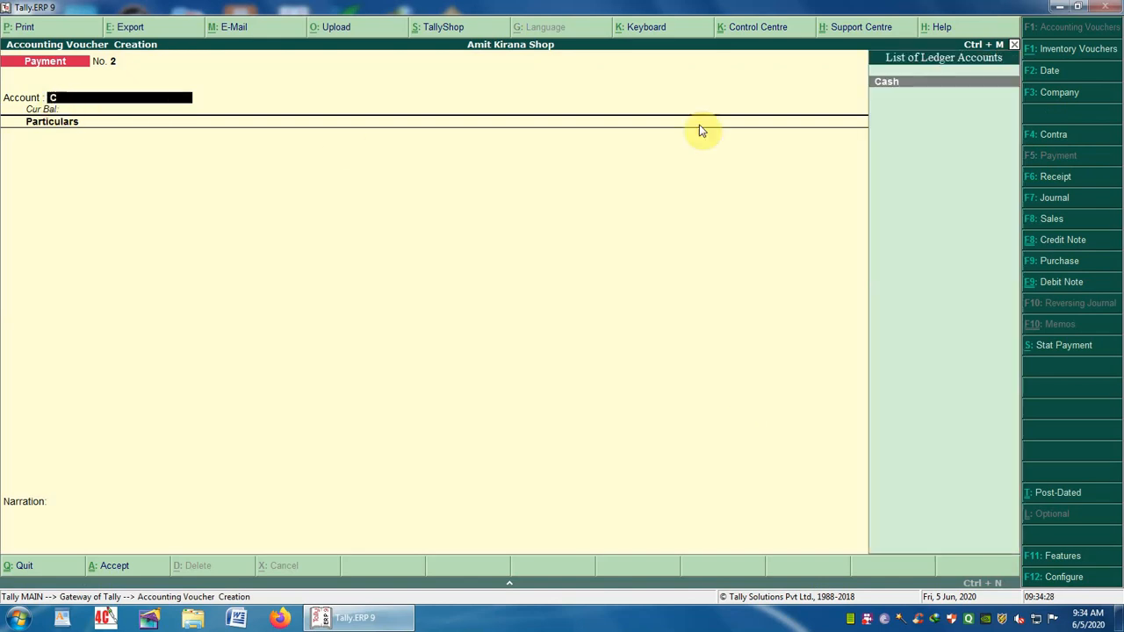
left_click(915, 89)
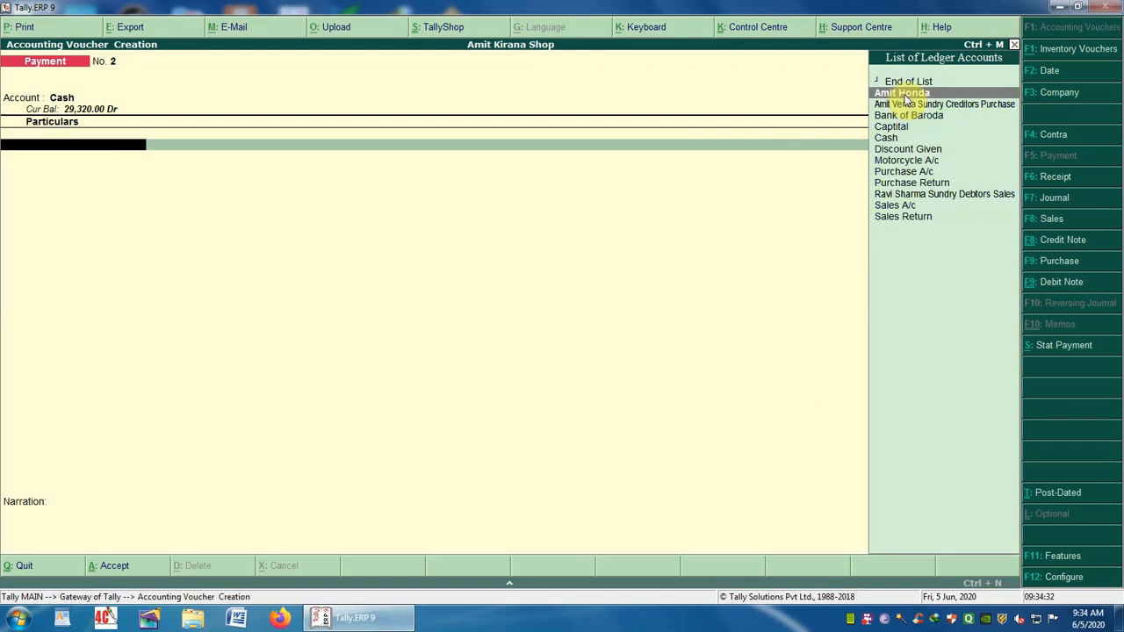
- Enter Amit Honda with 10,000 in the cash payment voucher, accept it without a narration, and return to the Gateway of Tally
left_click(906, 97)
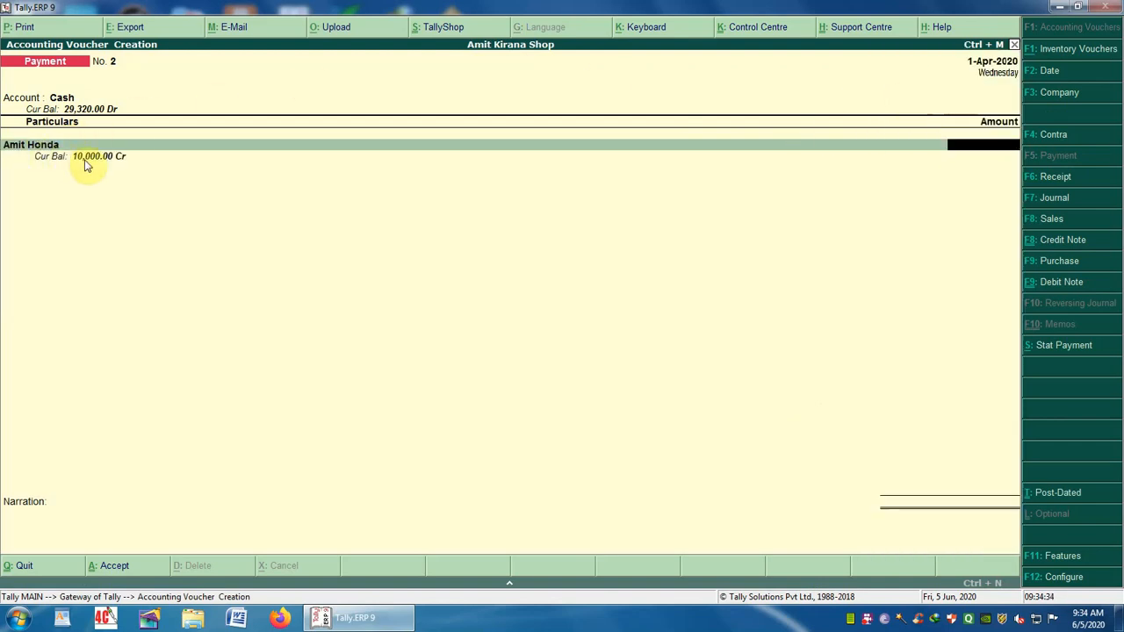
type("10000")
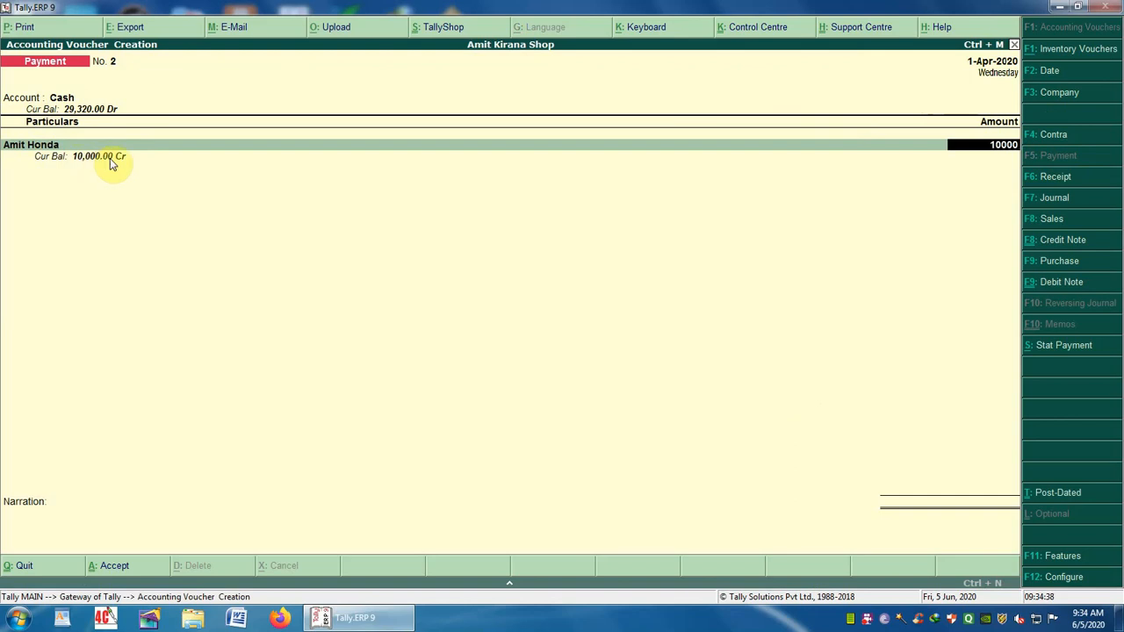
key("Return")
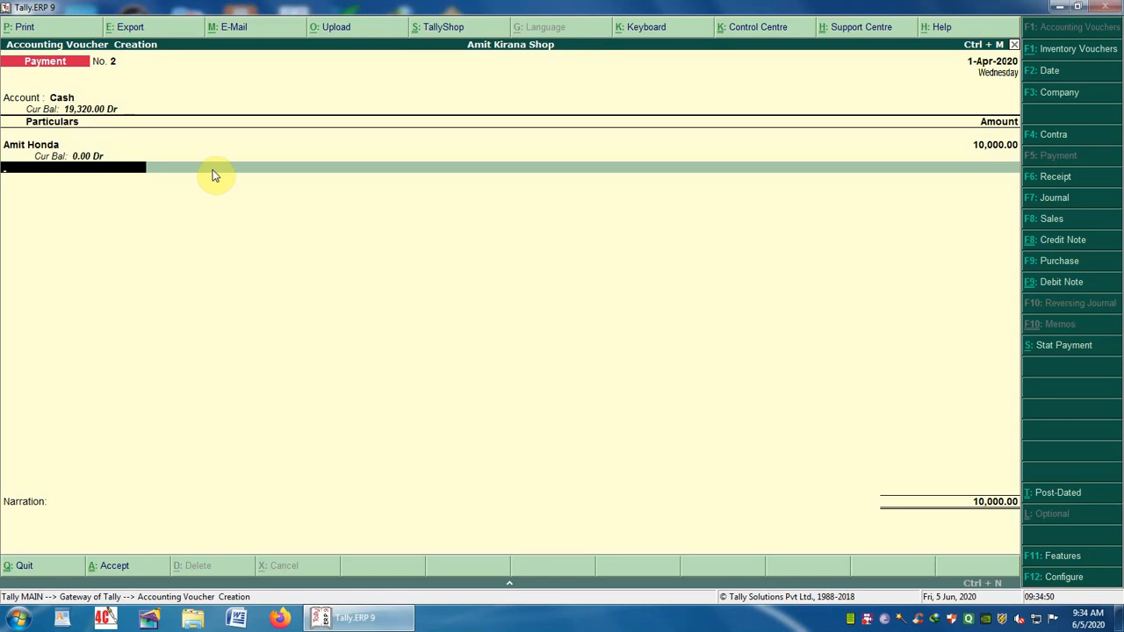
key("Return")
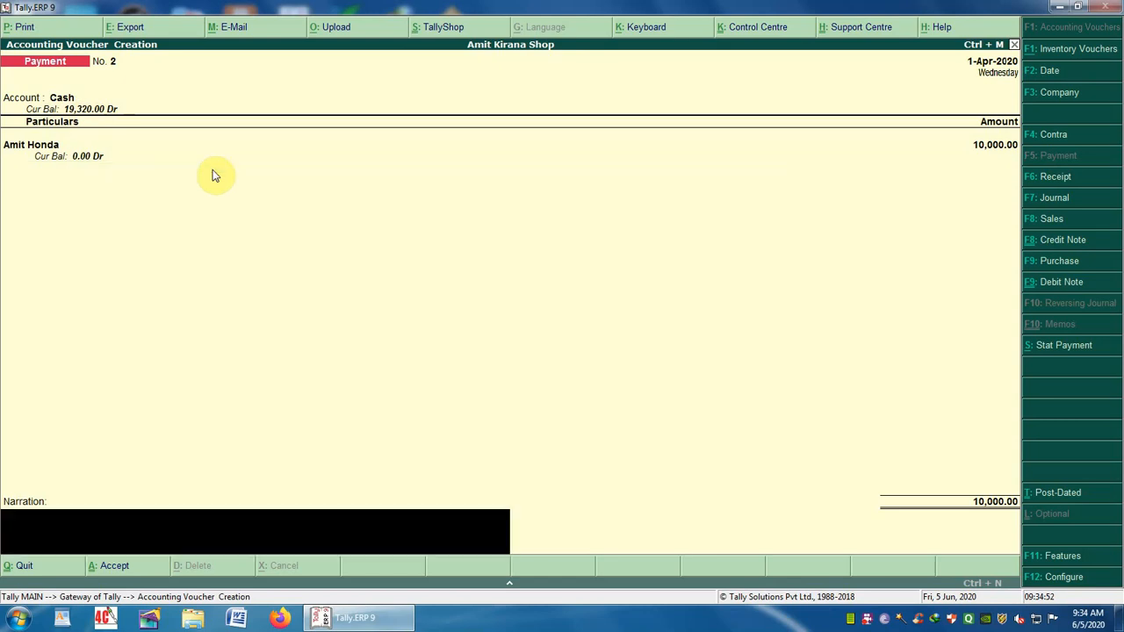
key("Return")
left_click(215, 175)
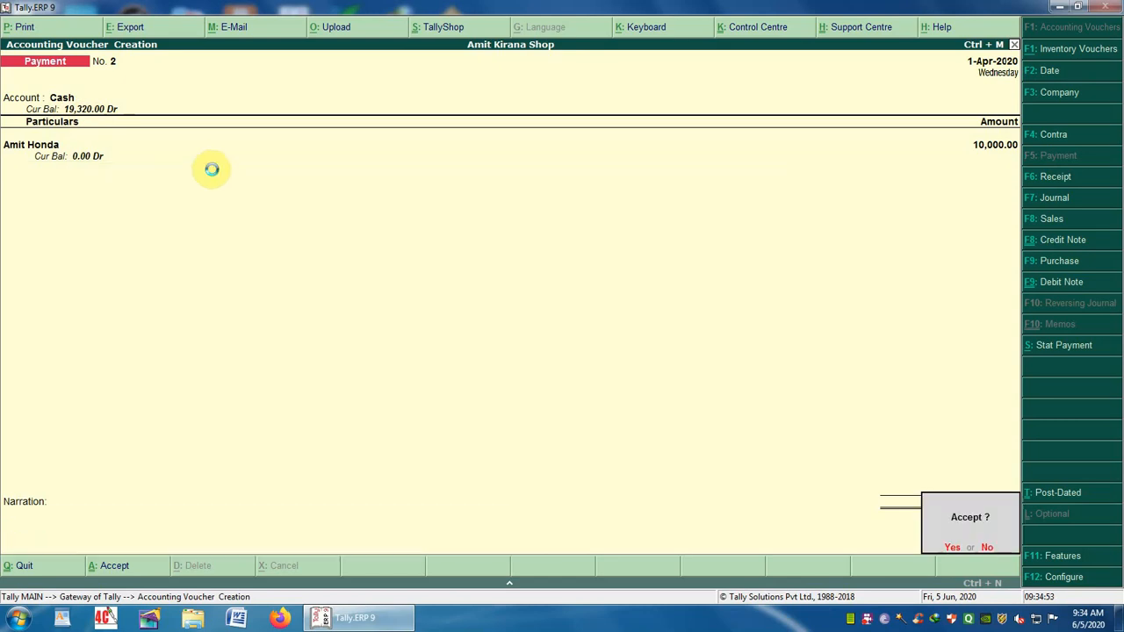
key("Return")
key("Escape")
key("y")
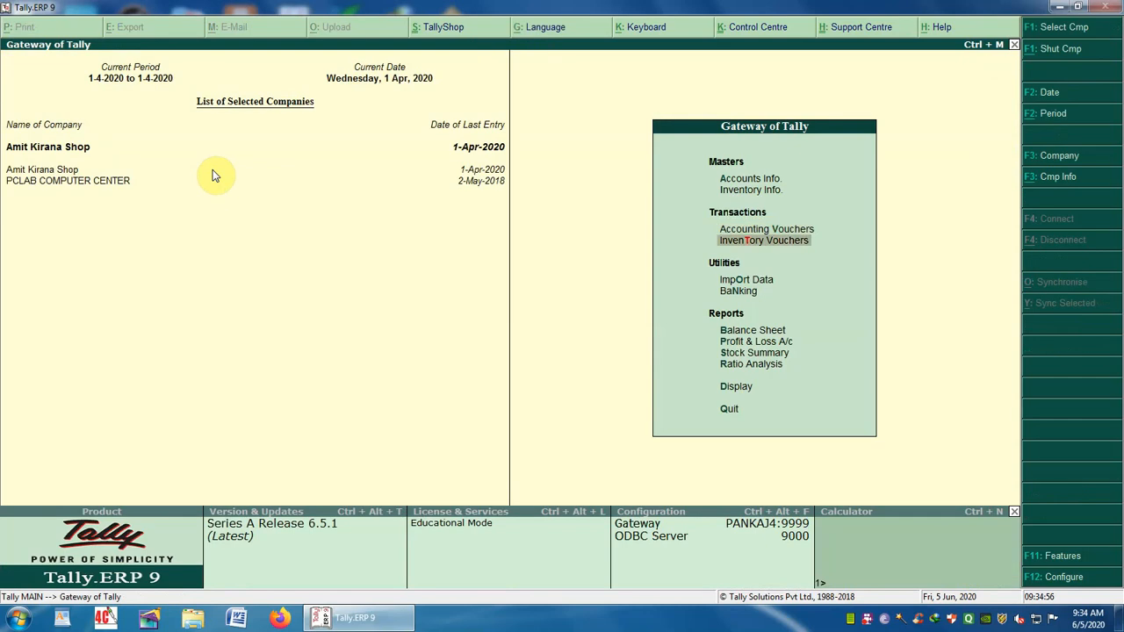
- Review Current Liabilities in the Balance Sheet and the Motorcycle A/c entry in the group summary of its Fixed Assets
key("Down")
key("Down")
key("Down")
key("Return")
key("Down")
key("Down")
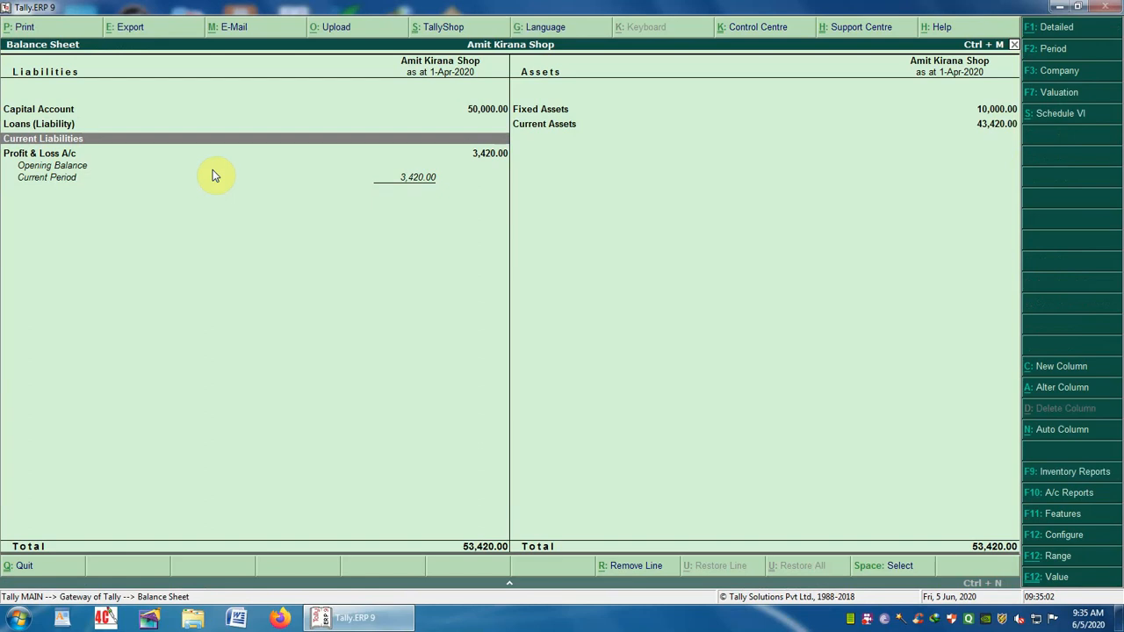
key("Up")
key("Right")
key("Up")
key("Return")
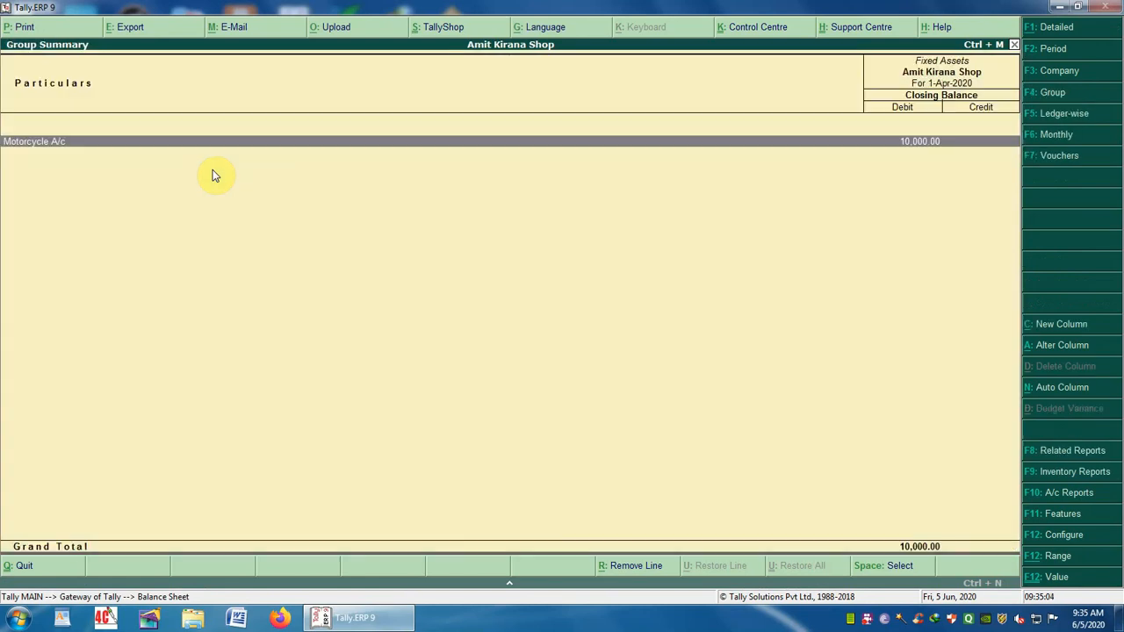
key("Escape")
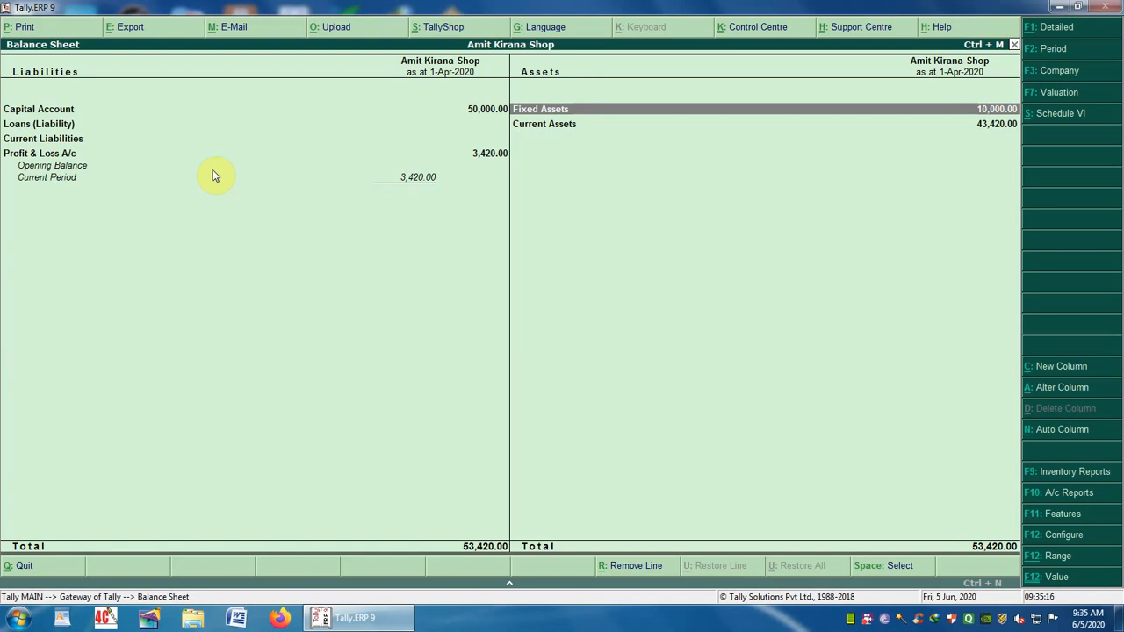
- Examine the group summary of Current Assets from the Balance Sheet, and return to the Gateway of Tally
key("Down")
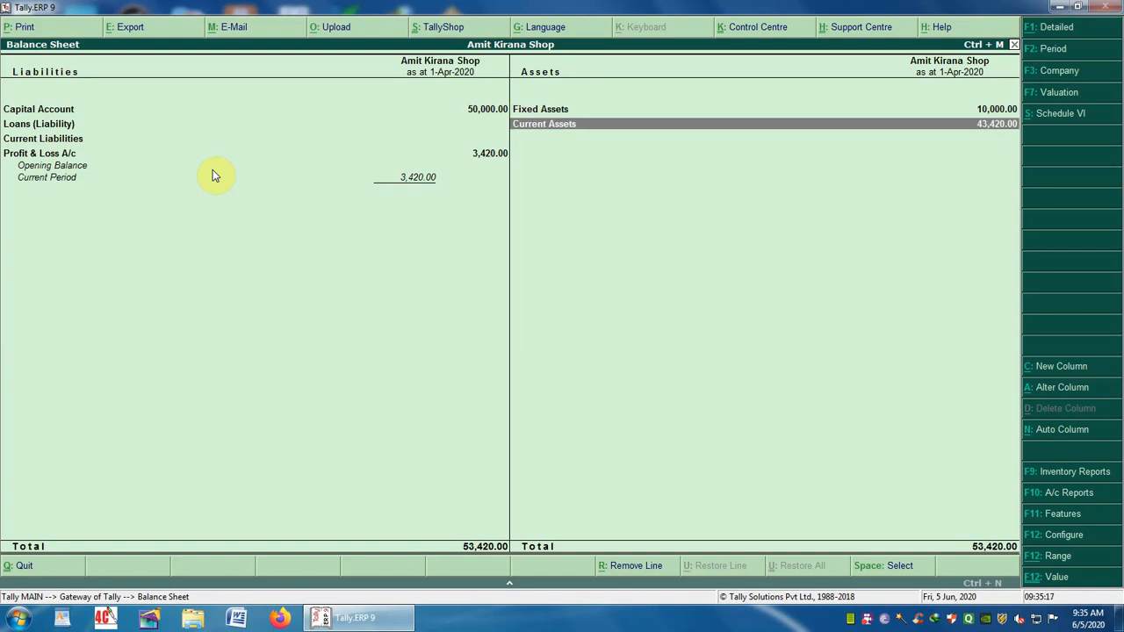
key("Return")
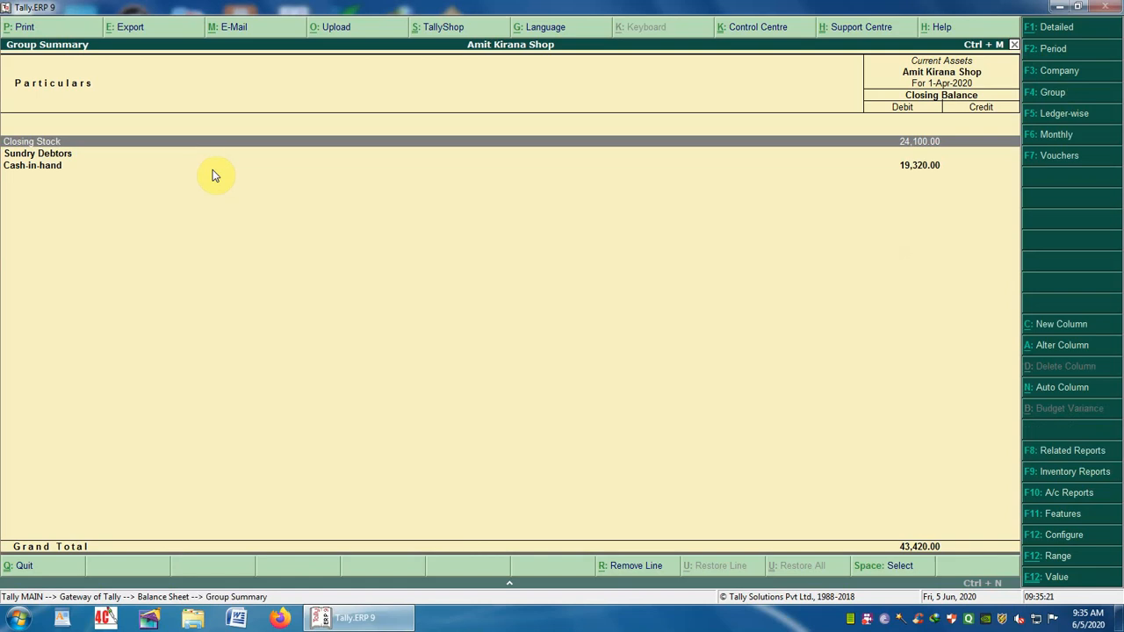
key("Return")
key("Escape")
key("Down")
key("Escape")
key("Escape")
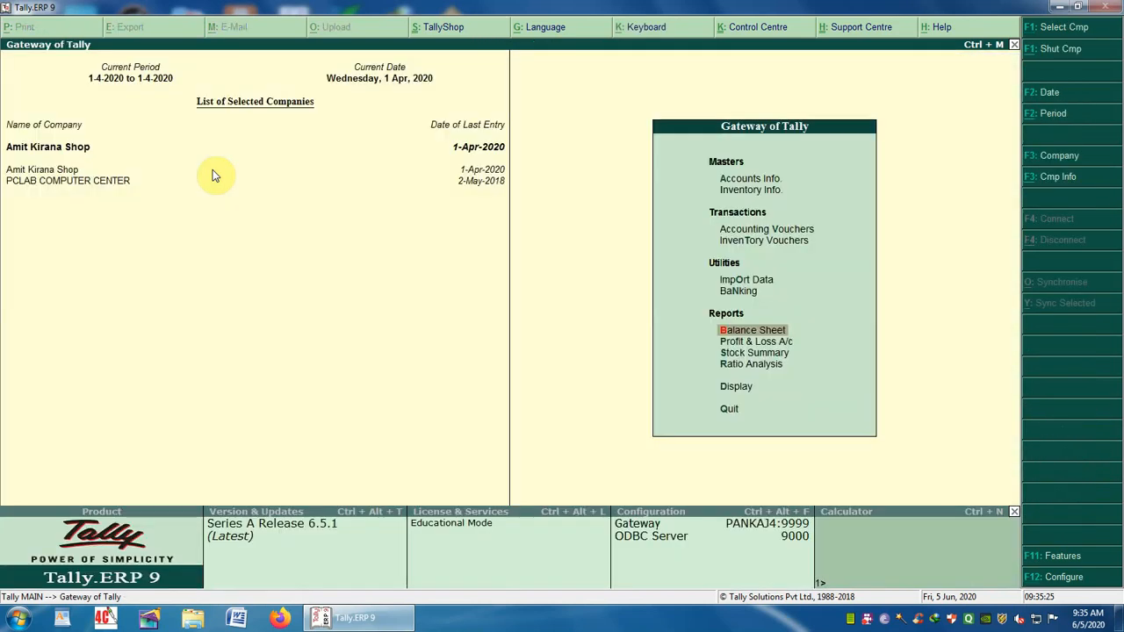